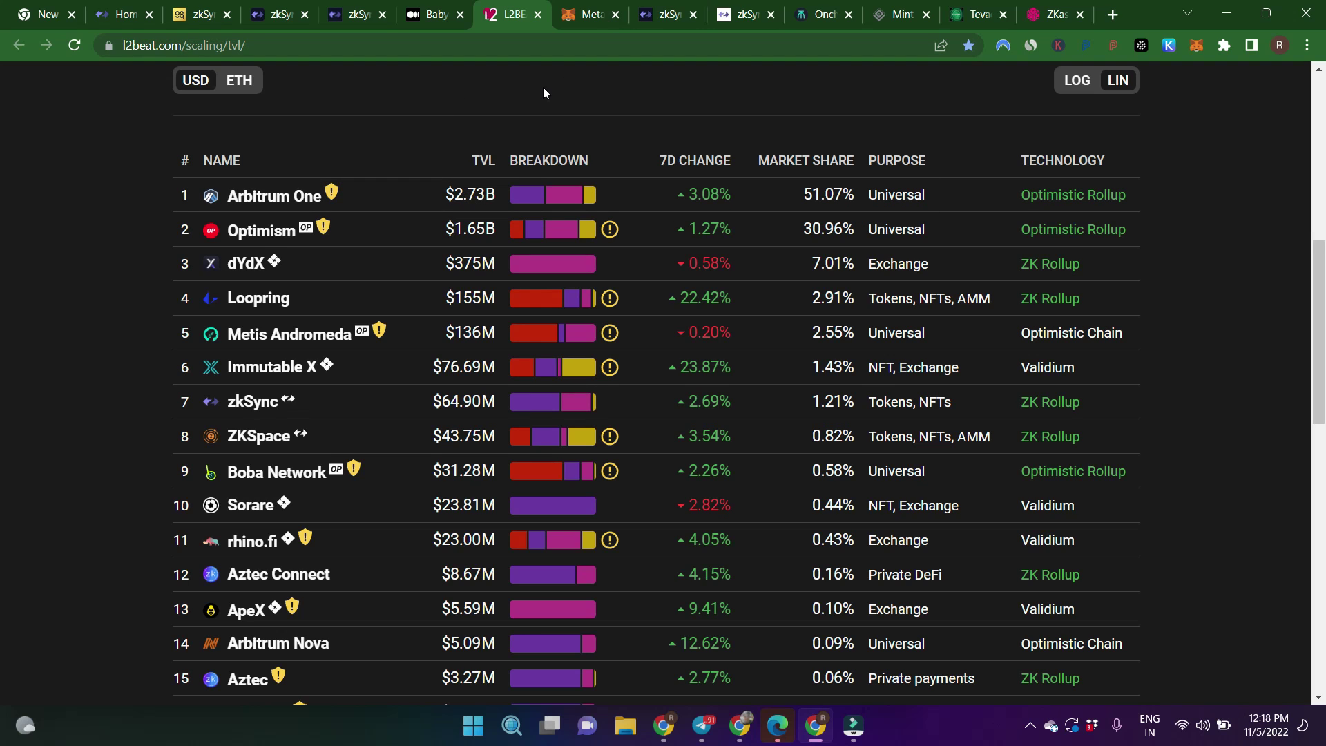
- Switch to the zkSync wallet, review its top-up options and choose the zkSync bridge for depositing from the Ethereum wallet
{"action": "left_click", "coordinate": [668, 8]}
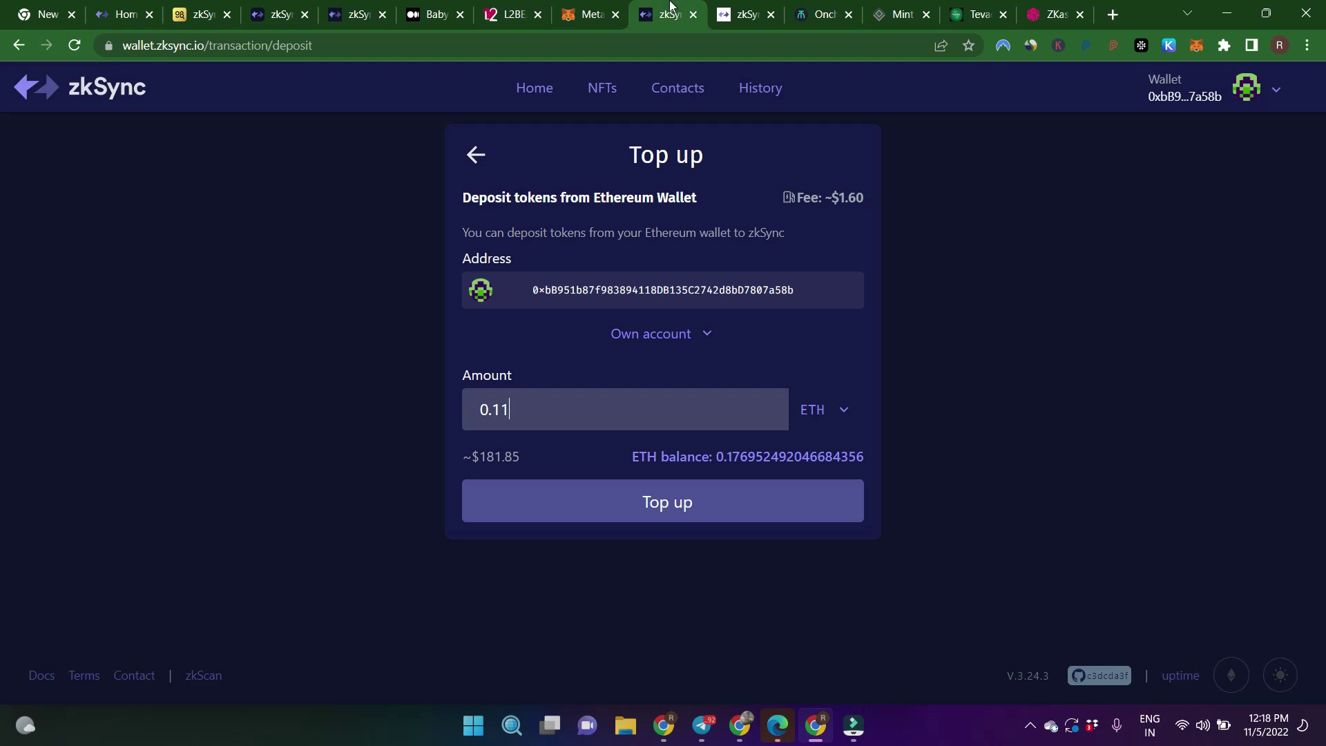
{"action": "left_click", "coordinate": [542, 95]}
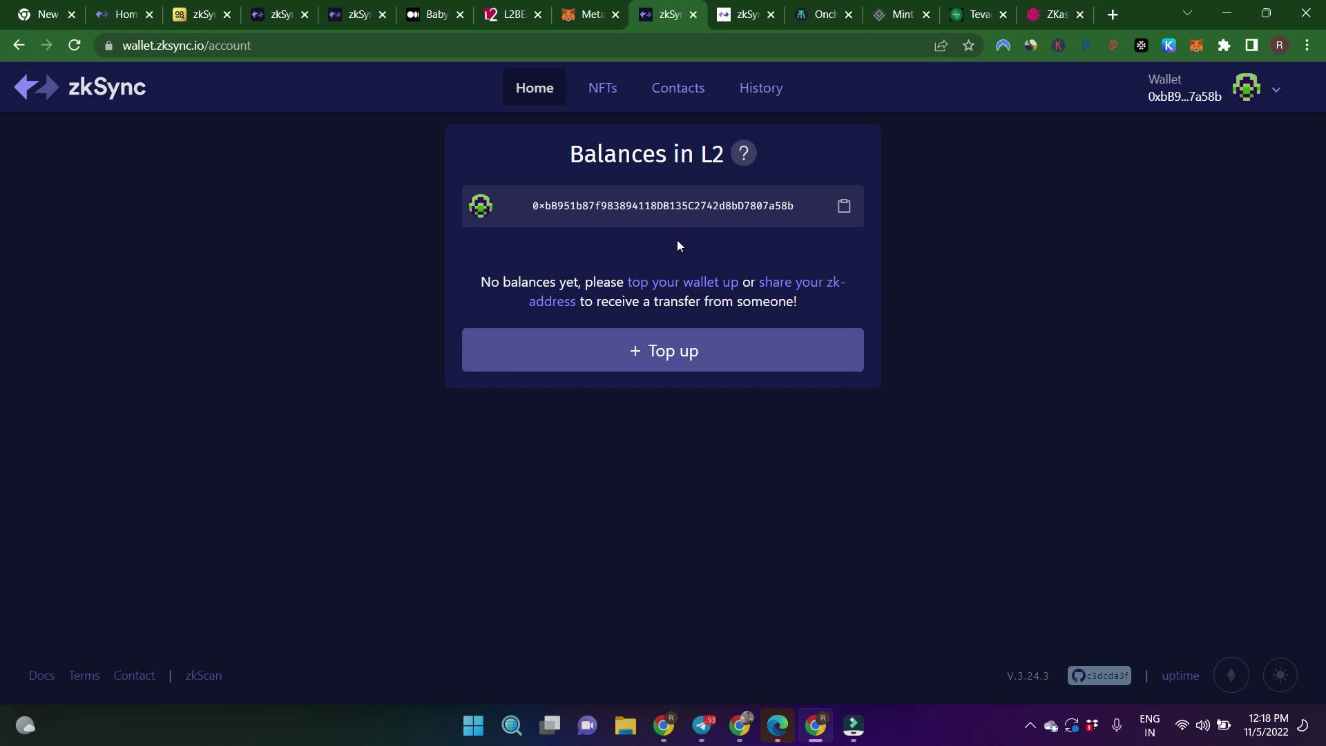
{"action": "left_click", "coordinate": [645, 370]}
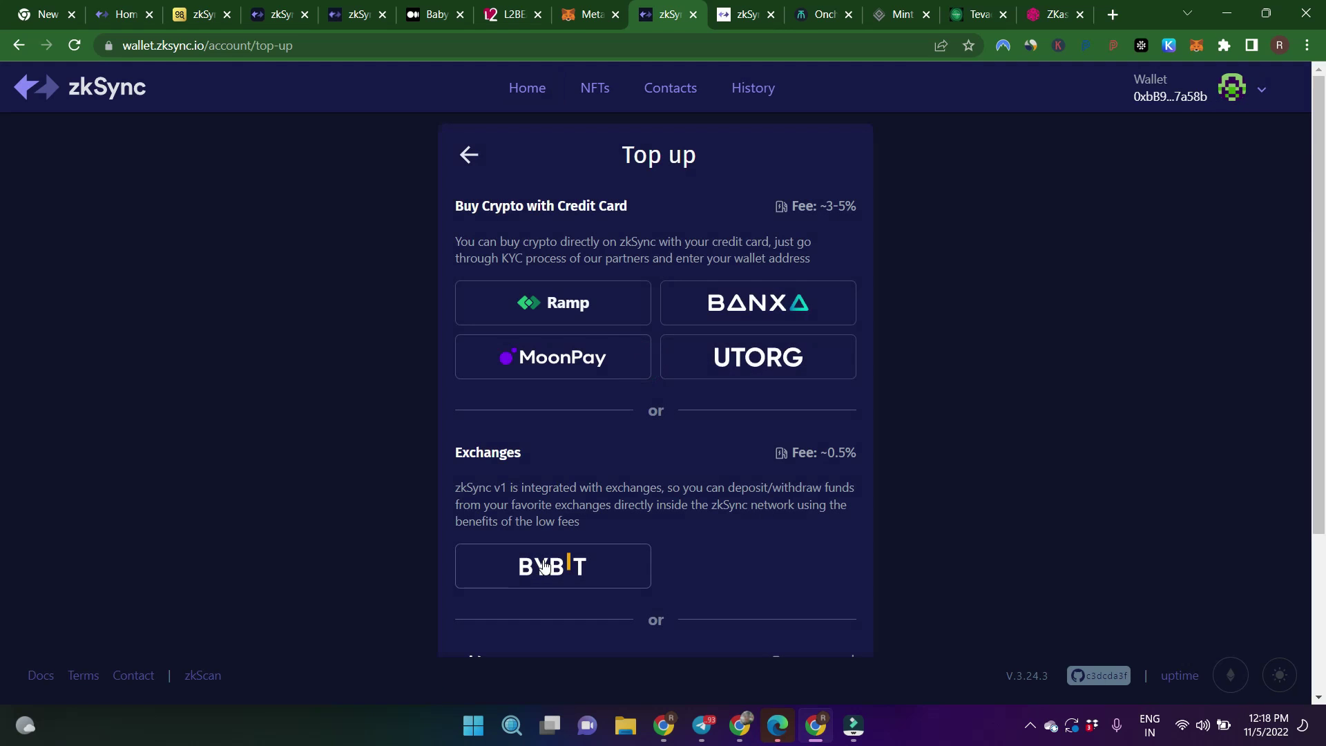
{"action": "scroll", "coordinate": [603, 356], "scroll_direction": "down", "scroll_amount": 3}
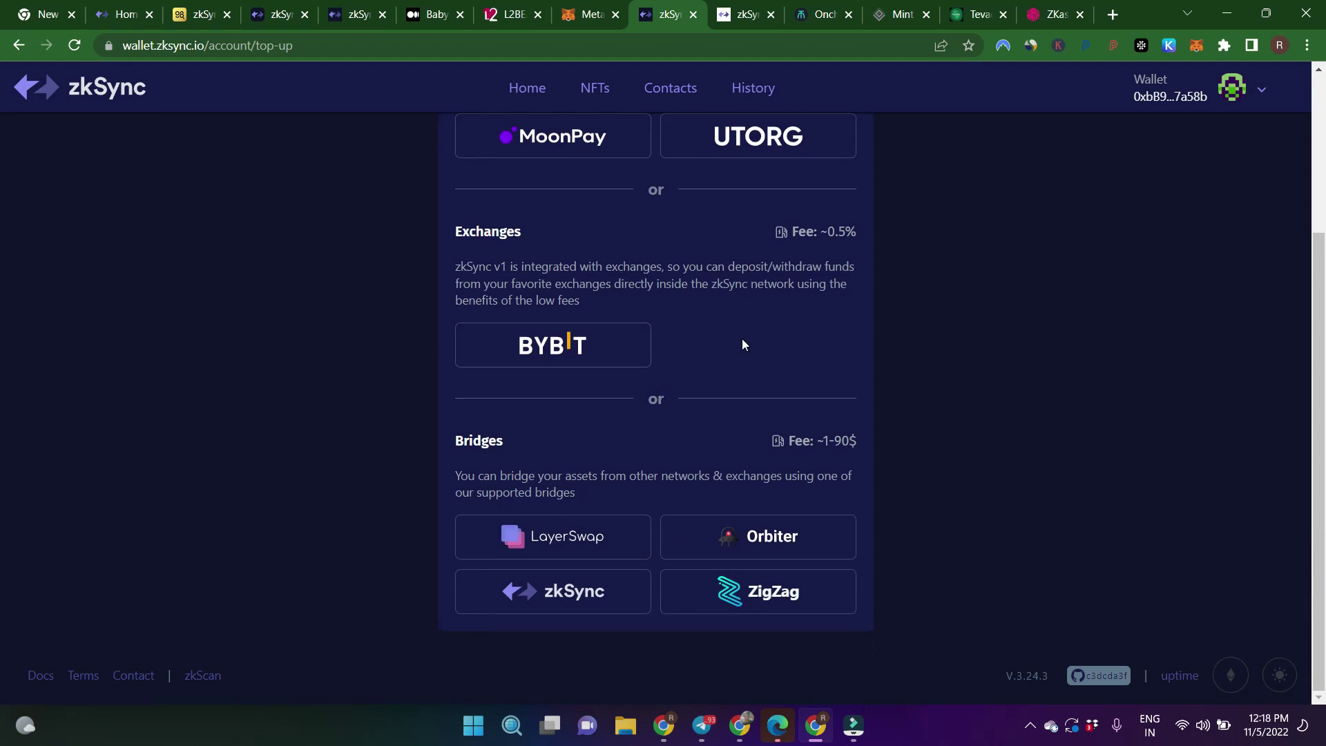
{"action": "scroll", "coordinate": [569, 322], "scroll_direction": "up", "scroll_amount": 3}
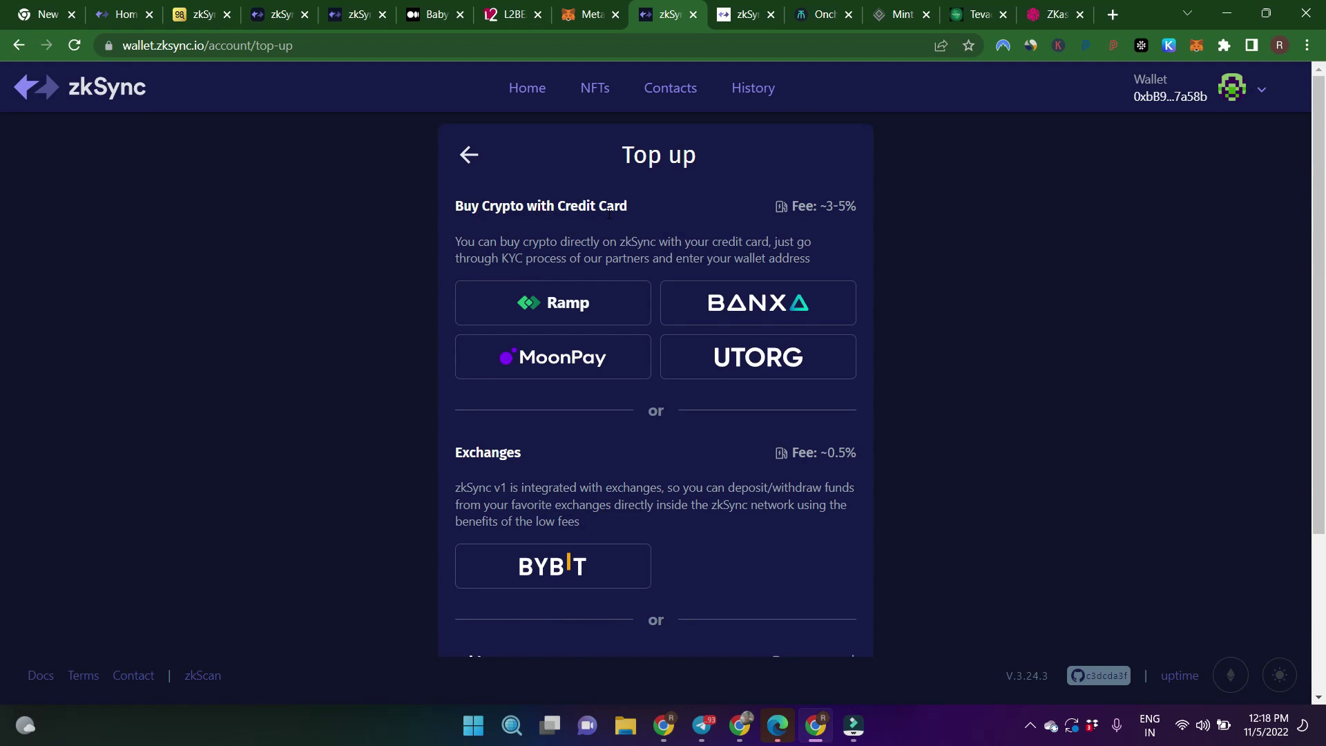
{"action": "scroll", "coordinate": [622, 228], "scroll_direction": "down", "scroll_amount": 3}
{"action": "scroll", "coordinate": [587, 345], "scroll_direction": "up", "scroll_amount": 3}
{"action": "scroll", "coordinate": [746, 353], "scroll_direction": "down", "scroll_amount": 3}
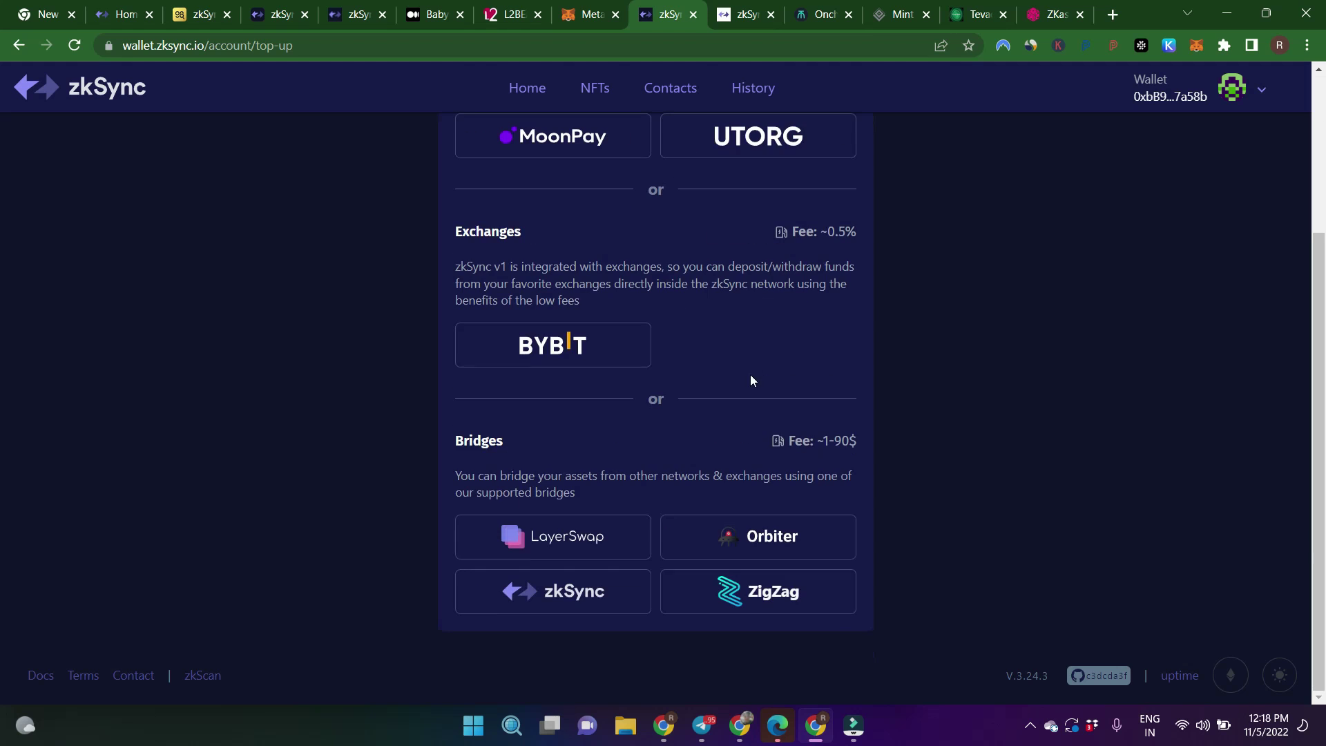
{"action": "left_click", "coordinate": [543, 604]}
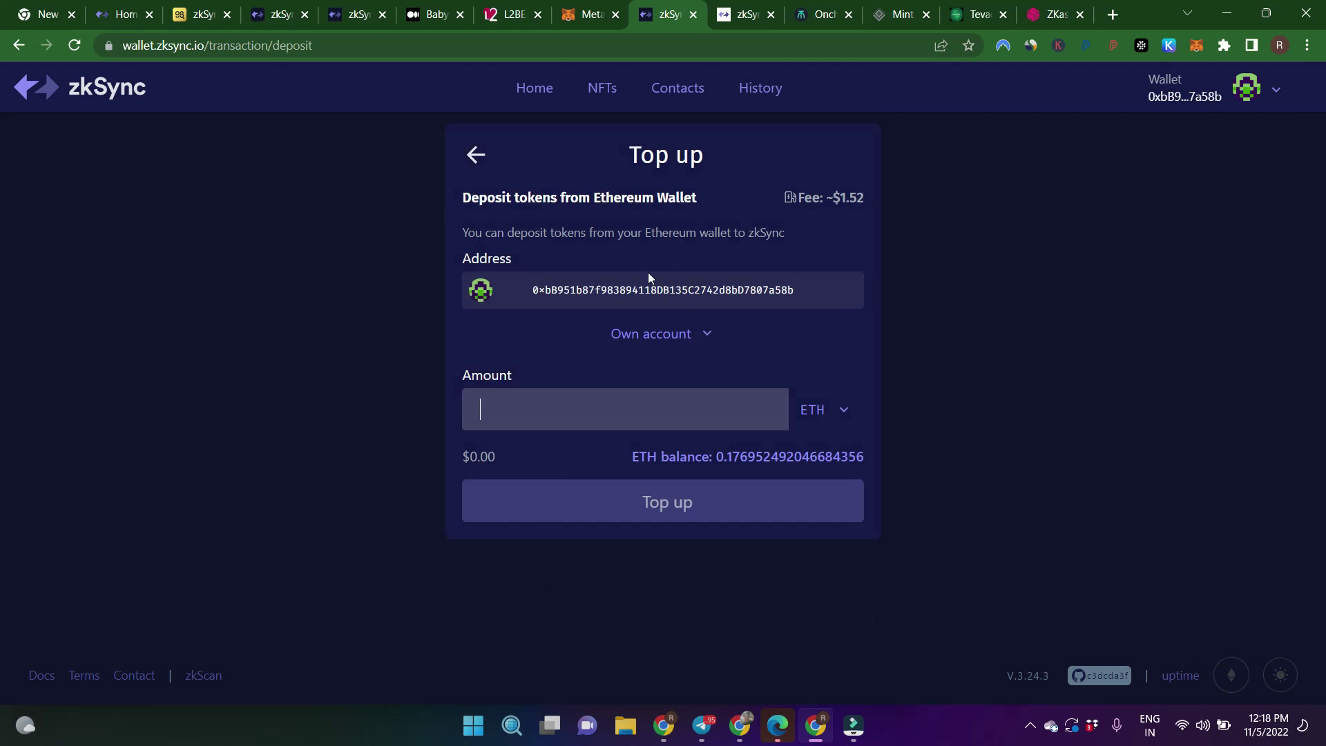
- Top up the own zkSync account with 0.11 ETH and approve the transaction in MetaMask
{"action": "left_click", "coordinate": [588, 409]}
{"action": "type", "text": "0.11"}
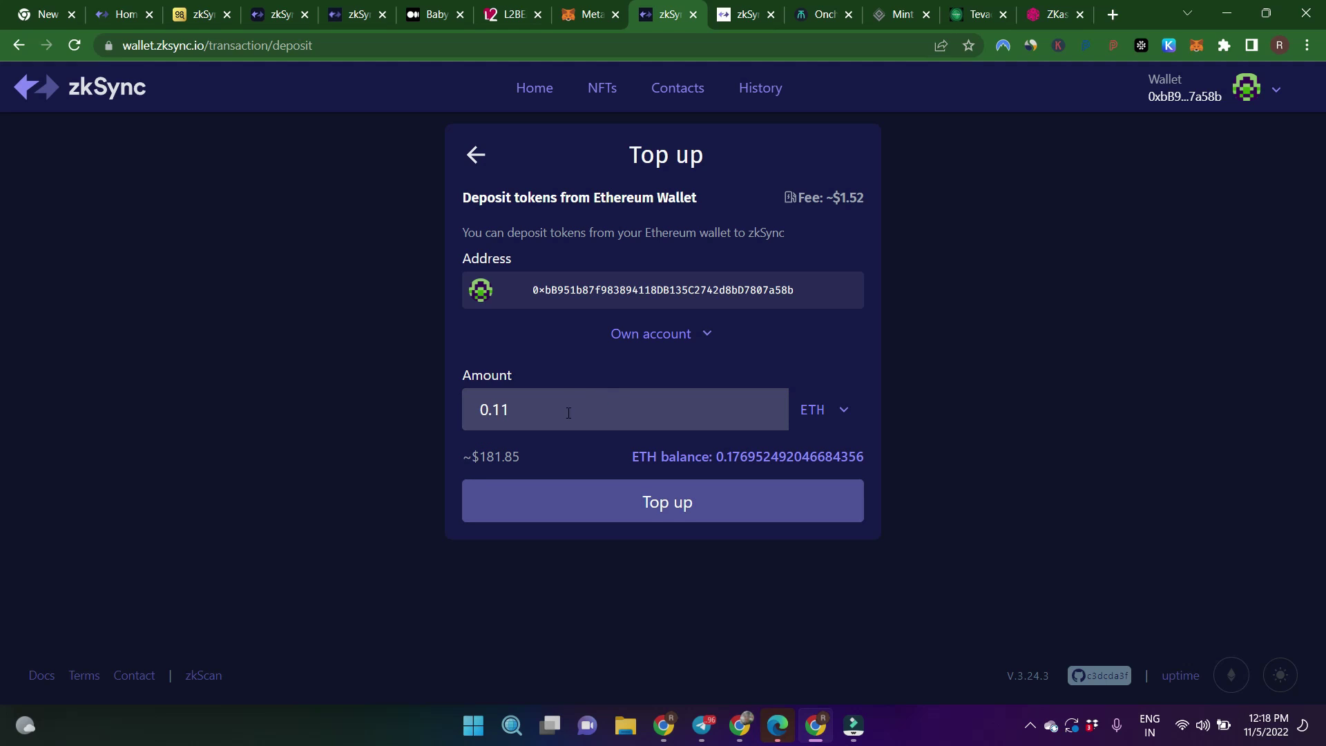
{"action": "left_click", "coordinate": [663, 508]}
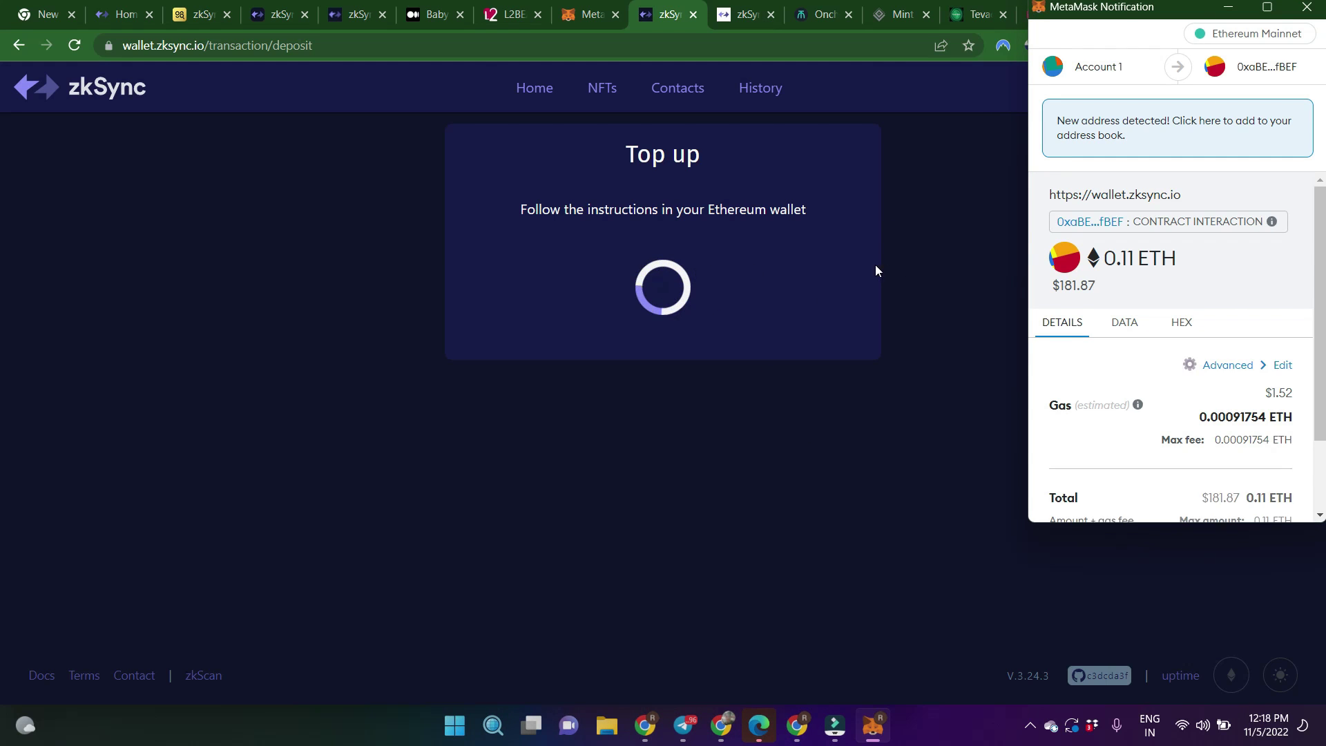
{"action": "scroll", "coordinate": [1154, 272], "scroll_direction": "down", "scroll_amount": 2}
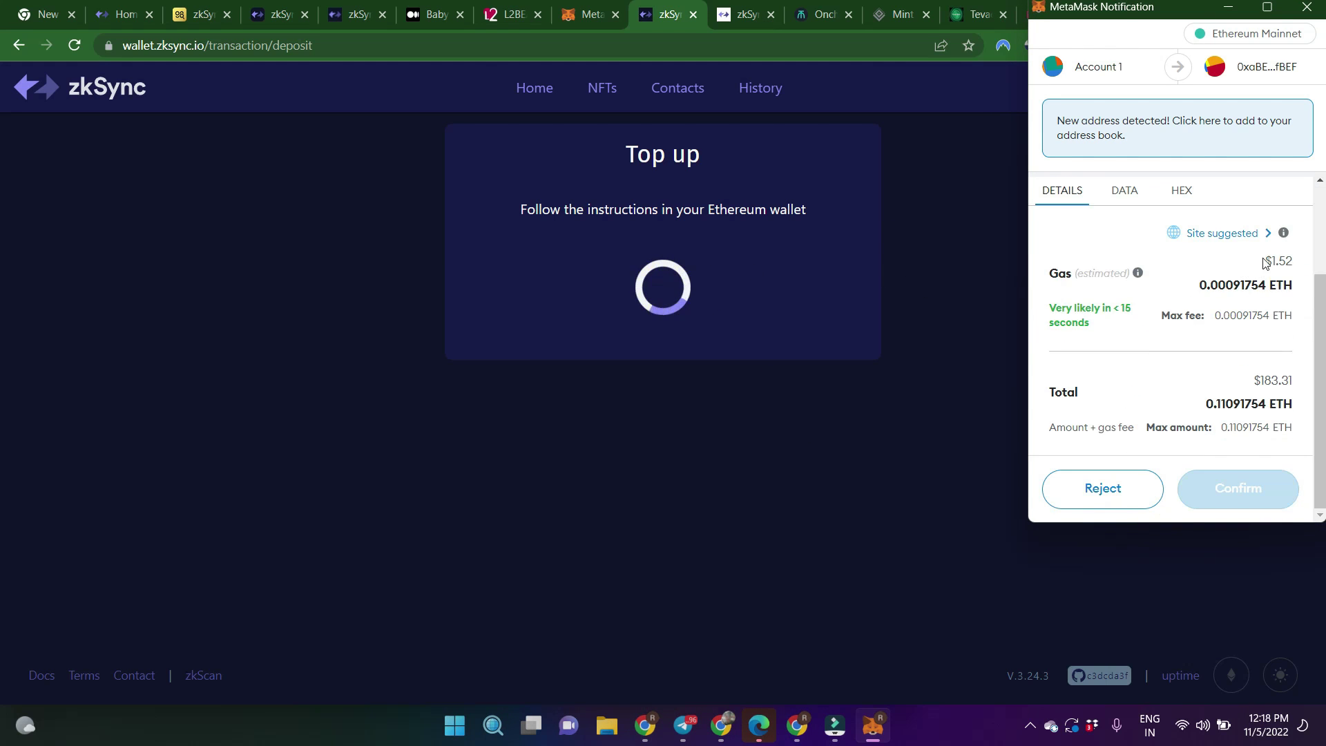
{"action": "left_click", "coordinate": [1238, 492]}
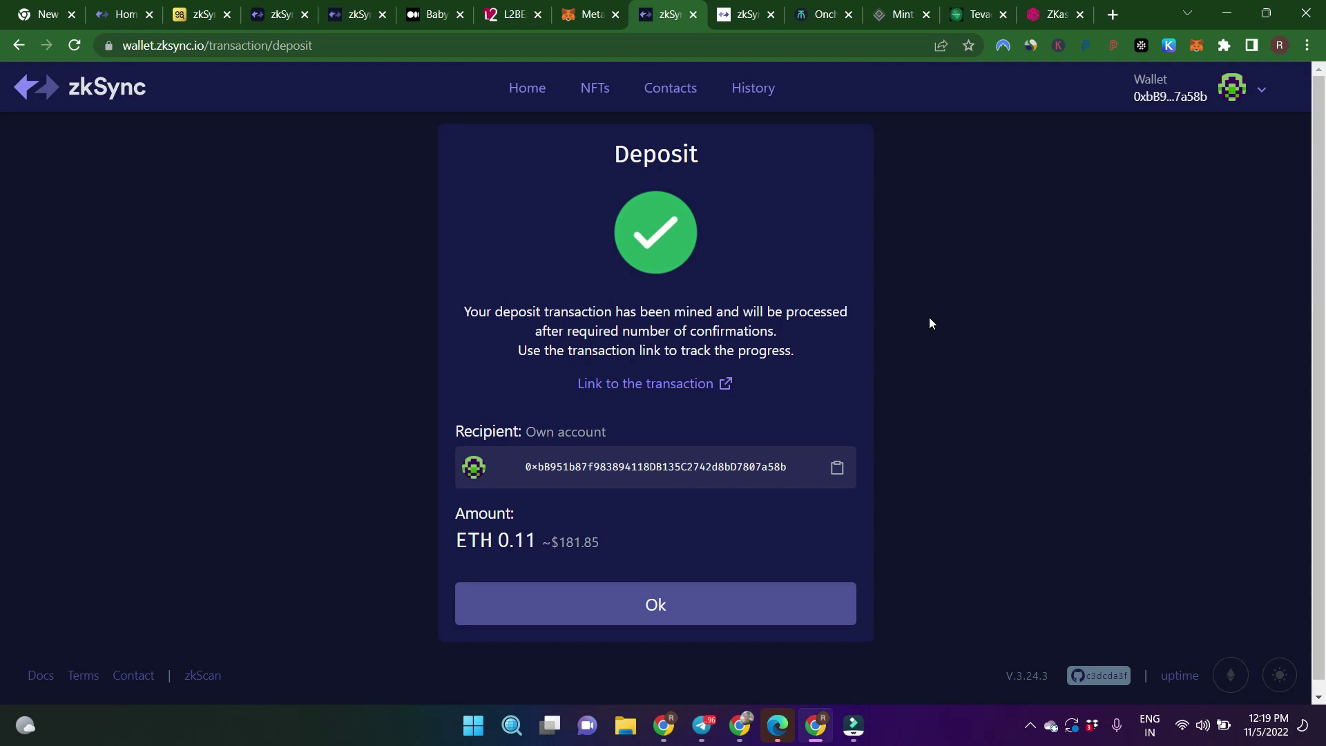
- Check the remaining ETH balance in MetaMask, then dismiss the zkSync deposit confirmation
{"action": "left_click", "coordinate": [592, 11]}
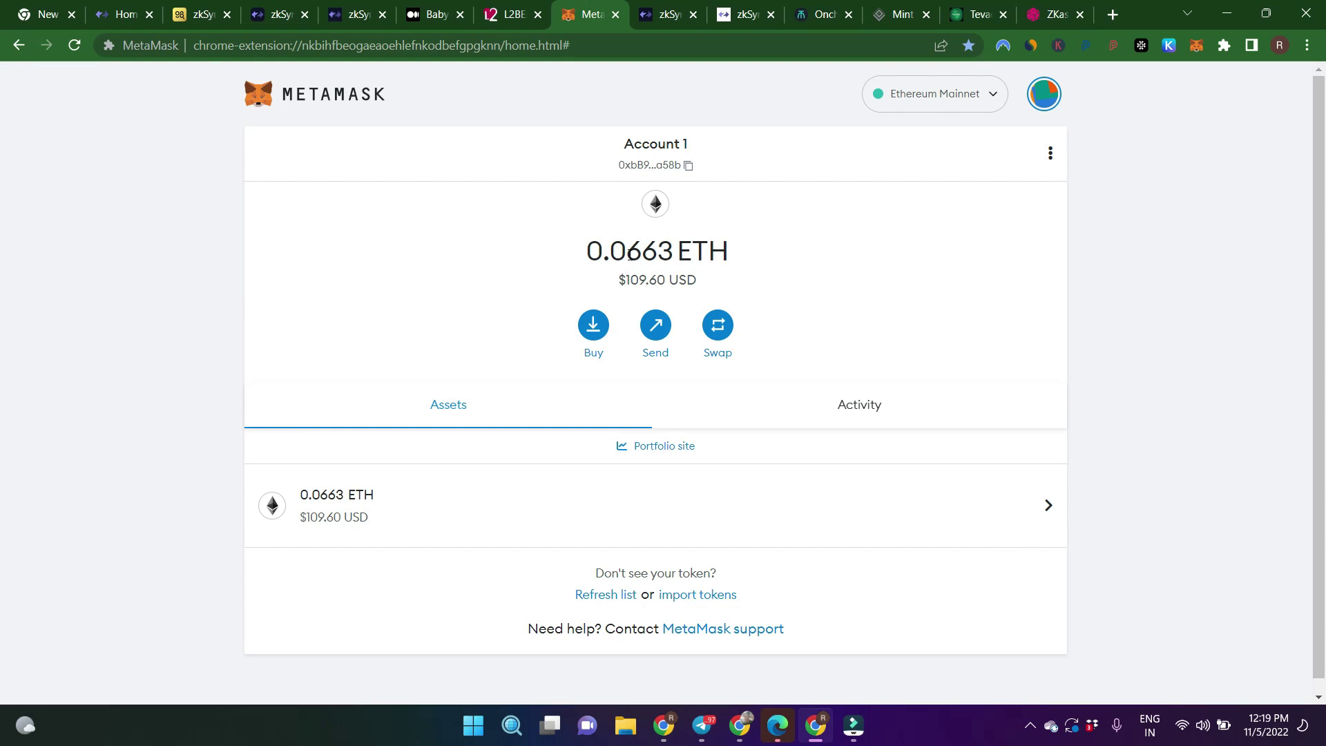
{"action": "left_click", "coordinate": [652, 18]}
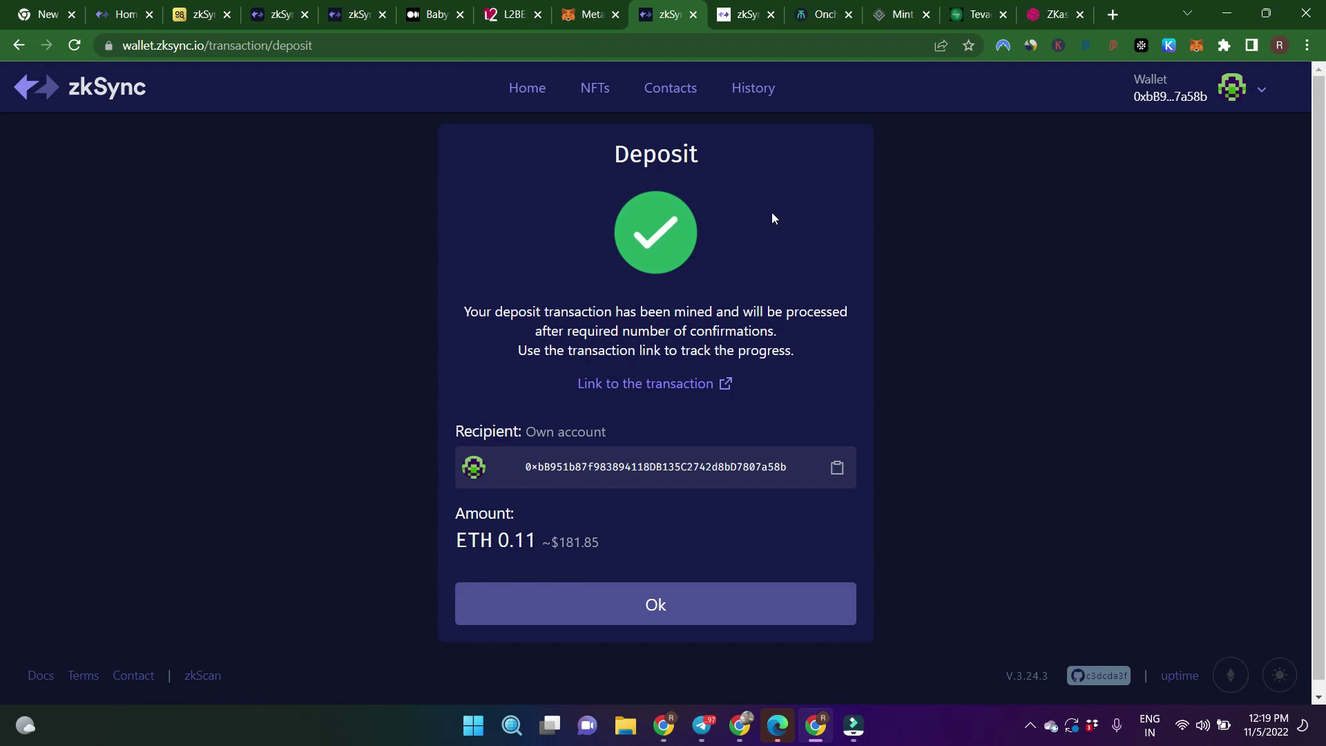
{"action": "left_click", "coordinate": [642, 604]}
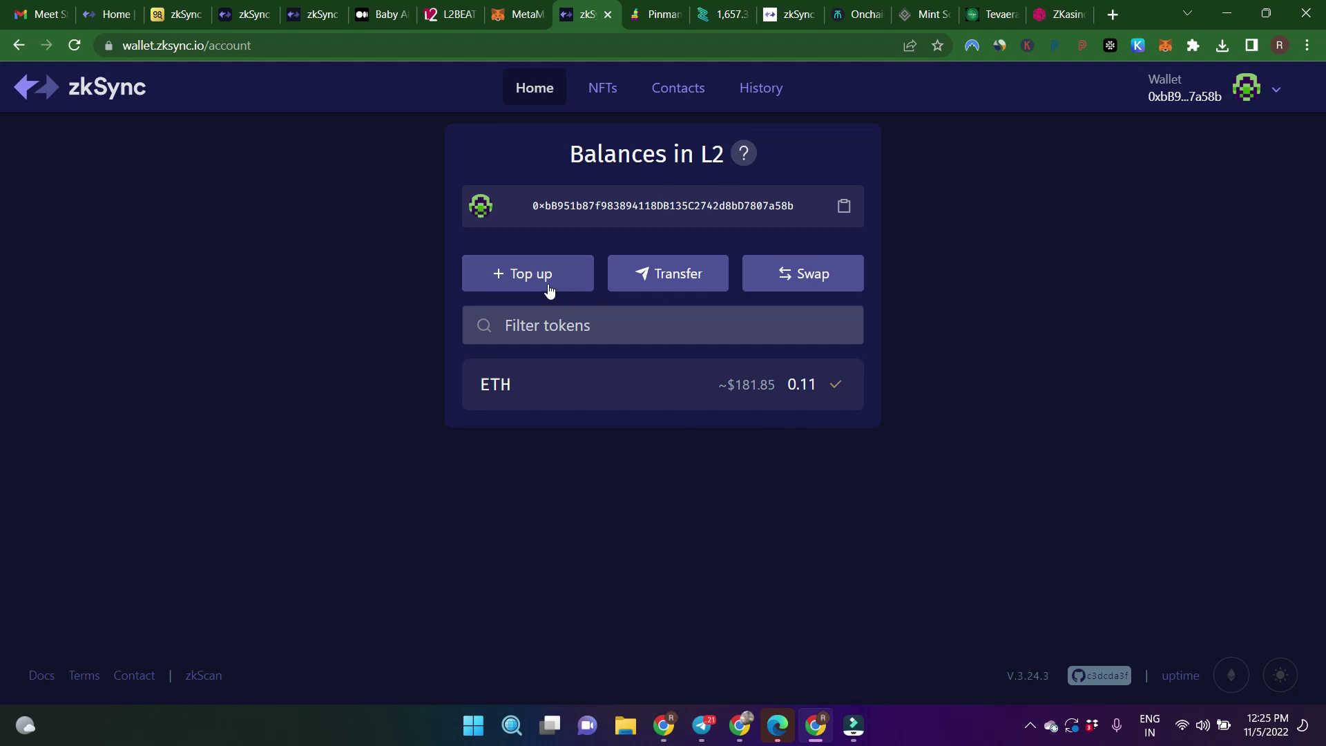
- Open the ZigZag exchange from the wallet's swap option, close the duplicate page and dismiss the Arbitrum notice
{"action": "left_click", "coordinate": [813, 276]}
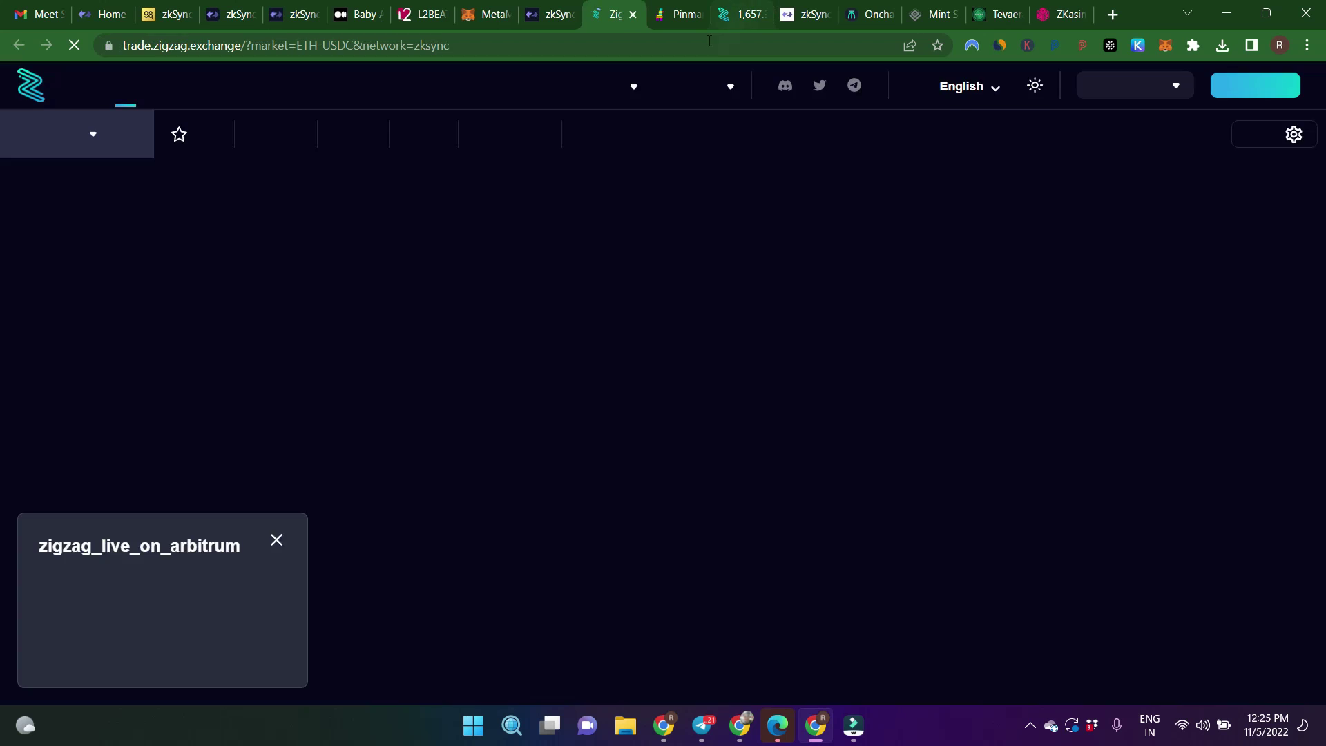
{"action": "left_click", "coordinate": [732, 17]}
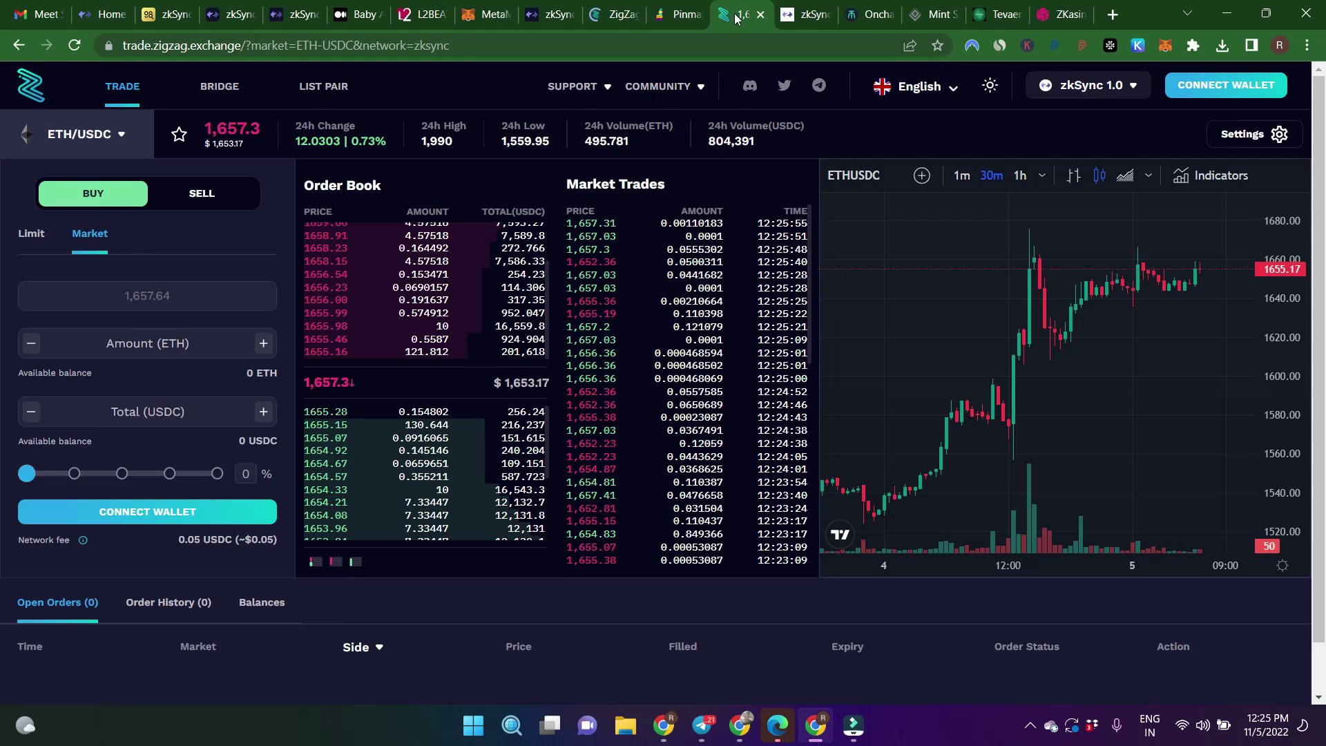
{"action": "left_click", "coordinate": [760, 14]}
{"action": "left_click", "coordinate": [601, 15]}
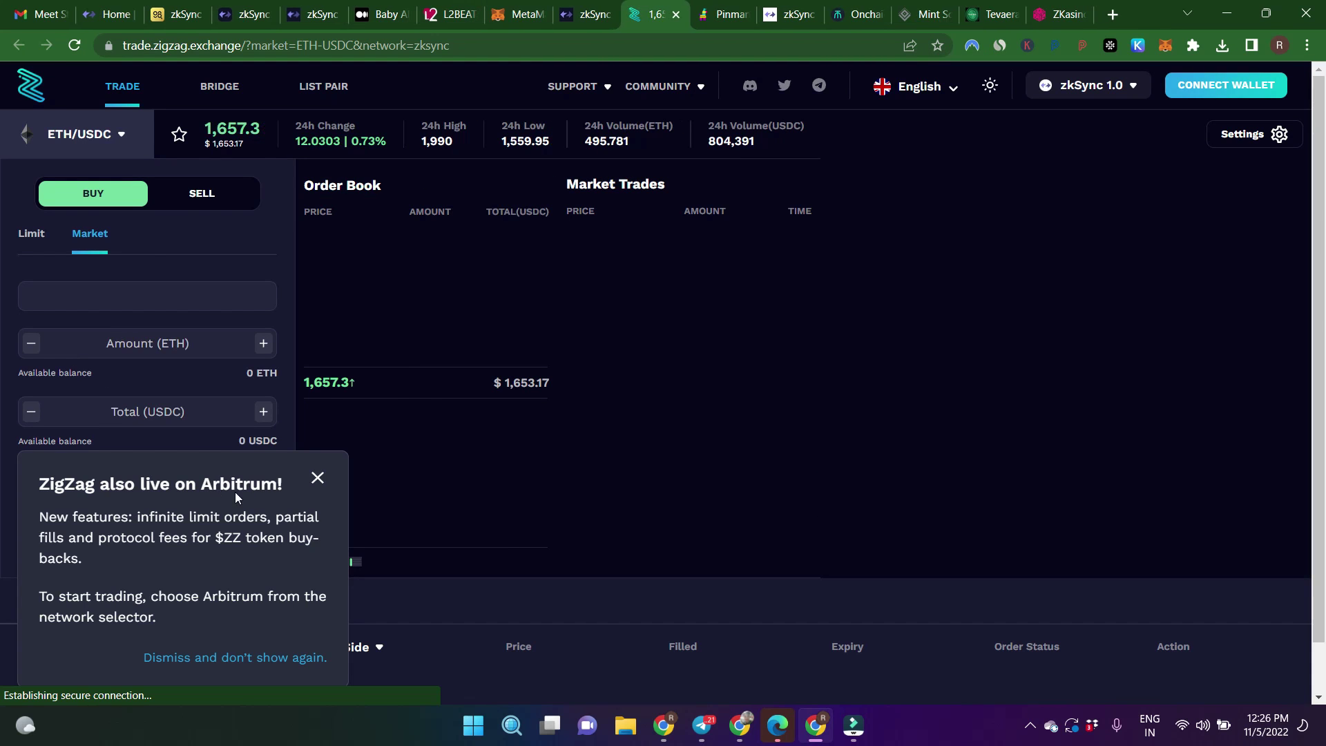
{"action": "left_click", "coordinate": [317, 478]}
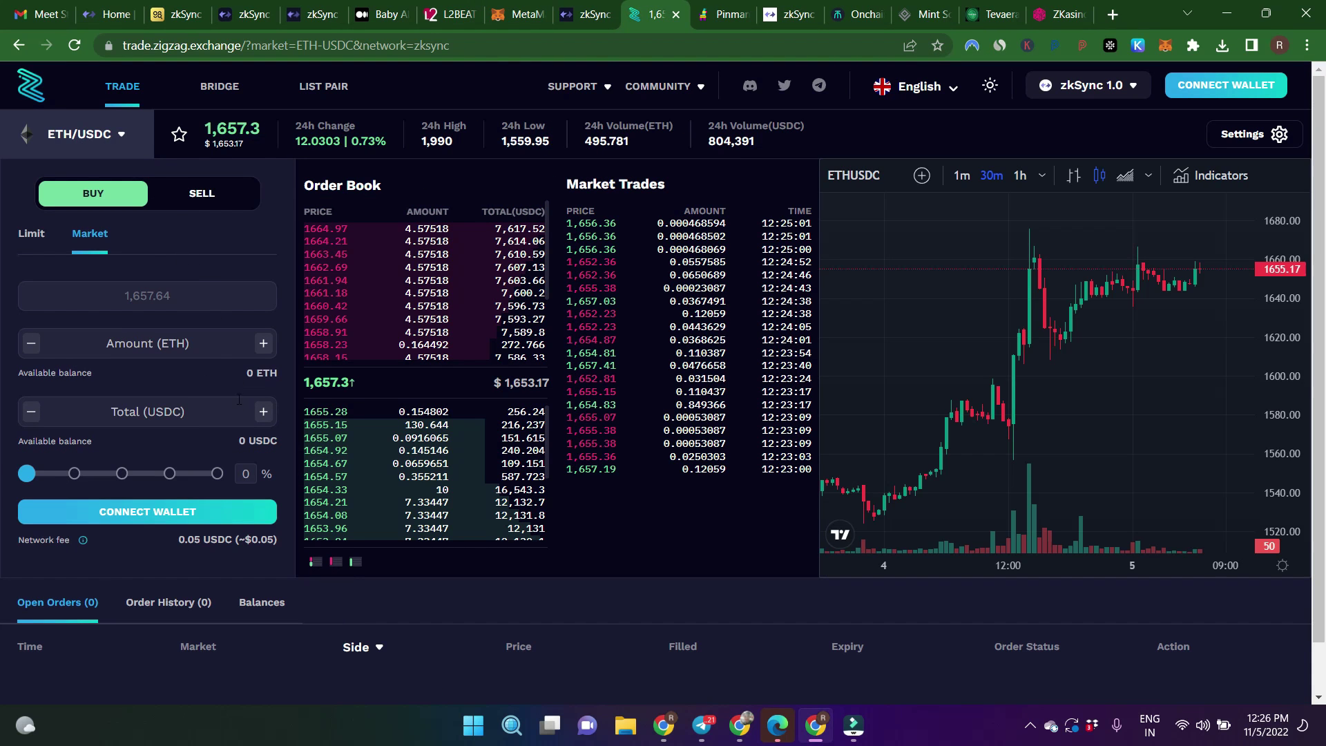
- Connect the MetaMask wallet to ZigZag on zkSync 1.0 and sign the account activation request
{"action": "left_click", "coordinate": [152, 508]}
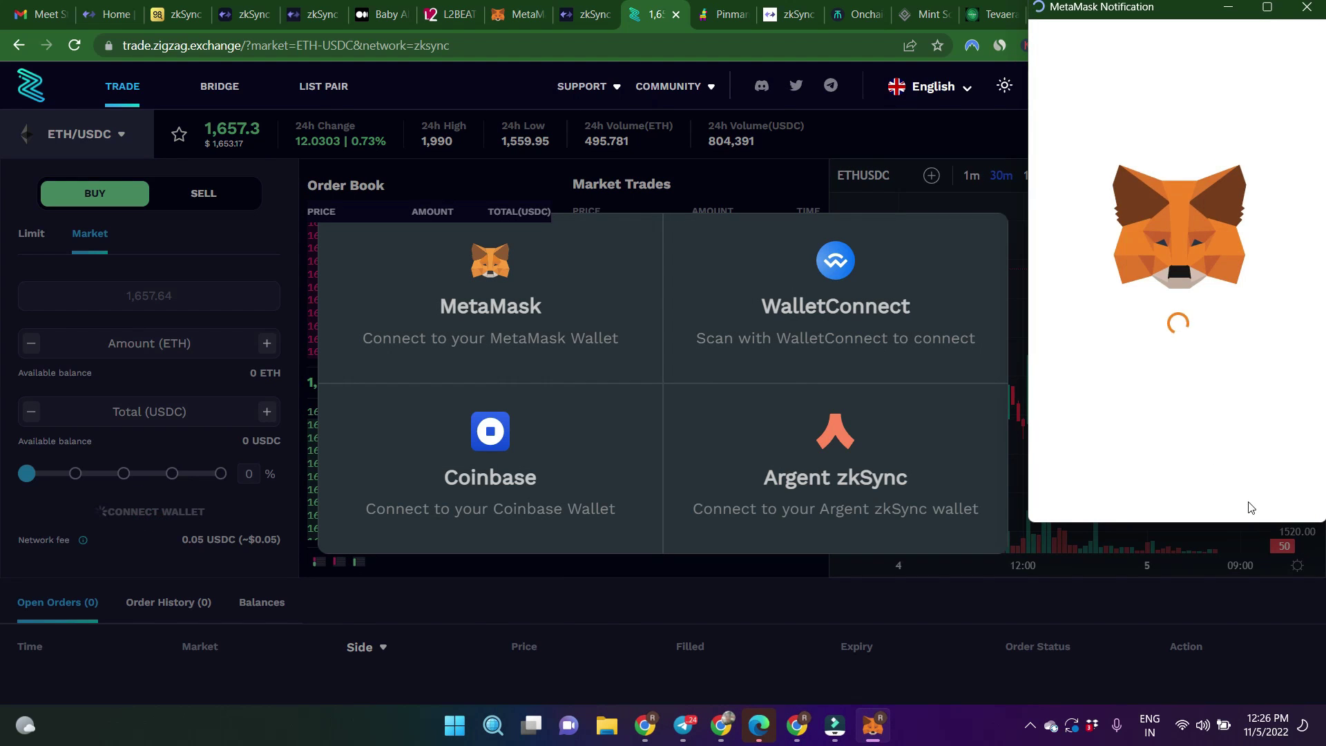
{"action": "double_click", "coordinate": [1257, 493]}
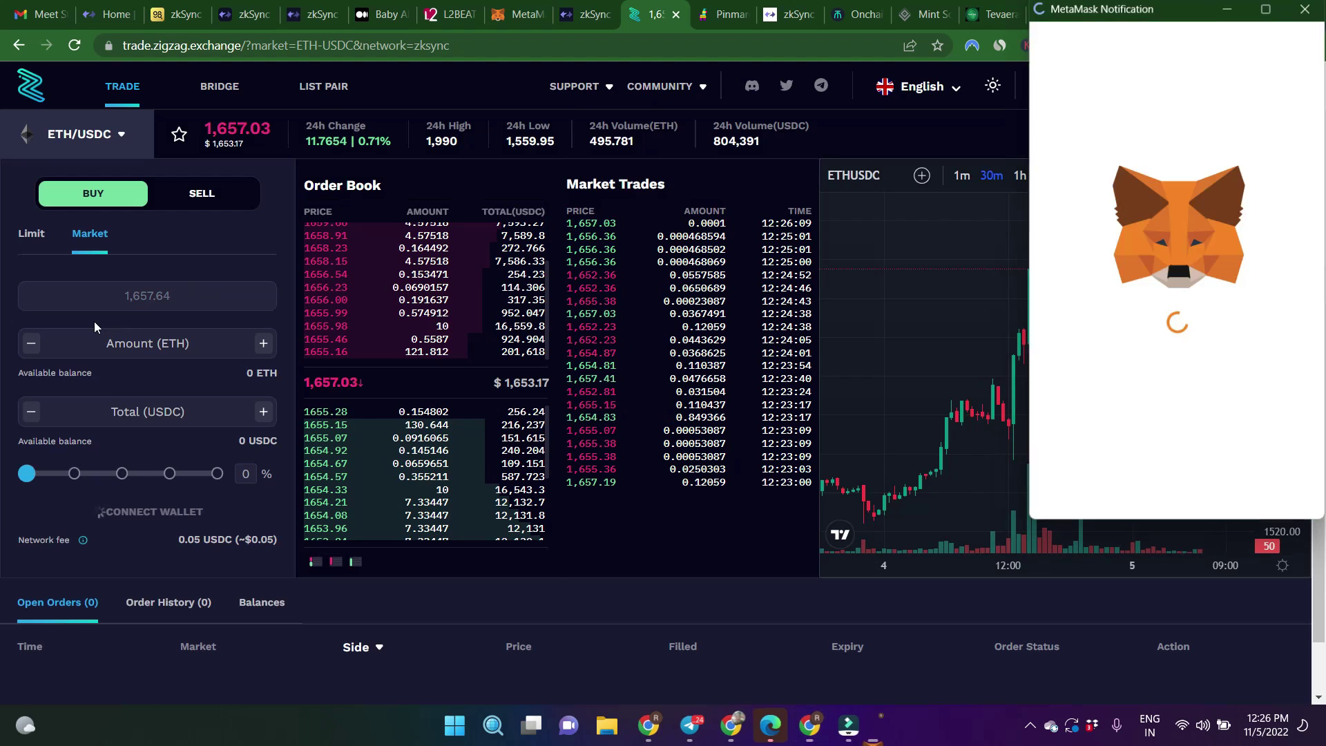
{"action": "left_click", "coordinate": [1247, 478]}
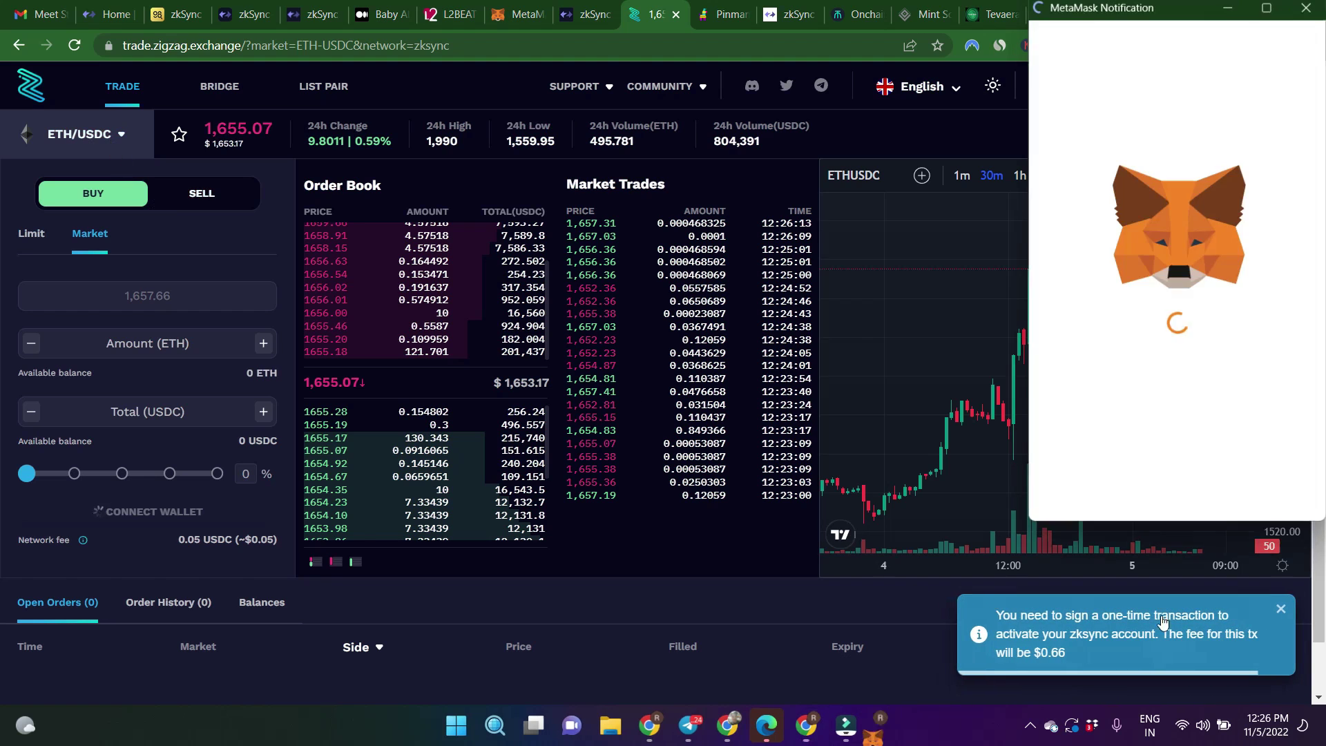
{"action": "left_click", "coordinate": [872, 725]}
{"action": "left_click", "coordinate": [1246, 478]}
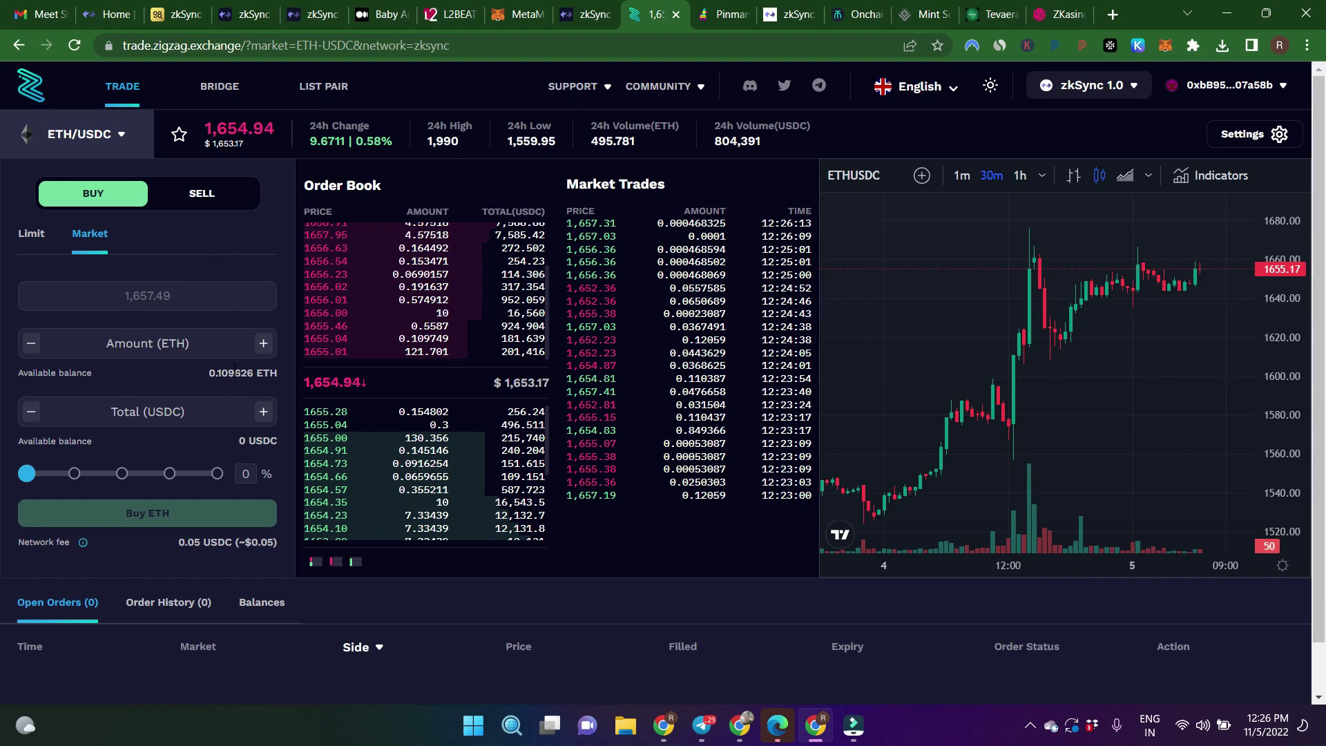
- Place a market order selling 0.01 ETH for USDC and sign it in MetaMask
{"action": "left_click", "coordinate": [220, 345]}
{"action": "type", "text": "0.01"}
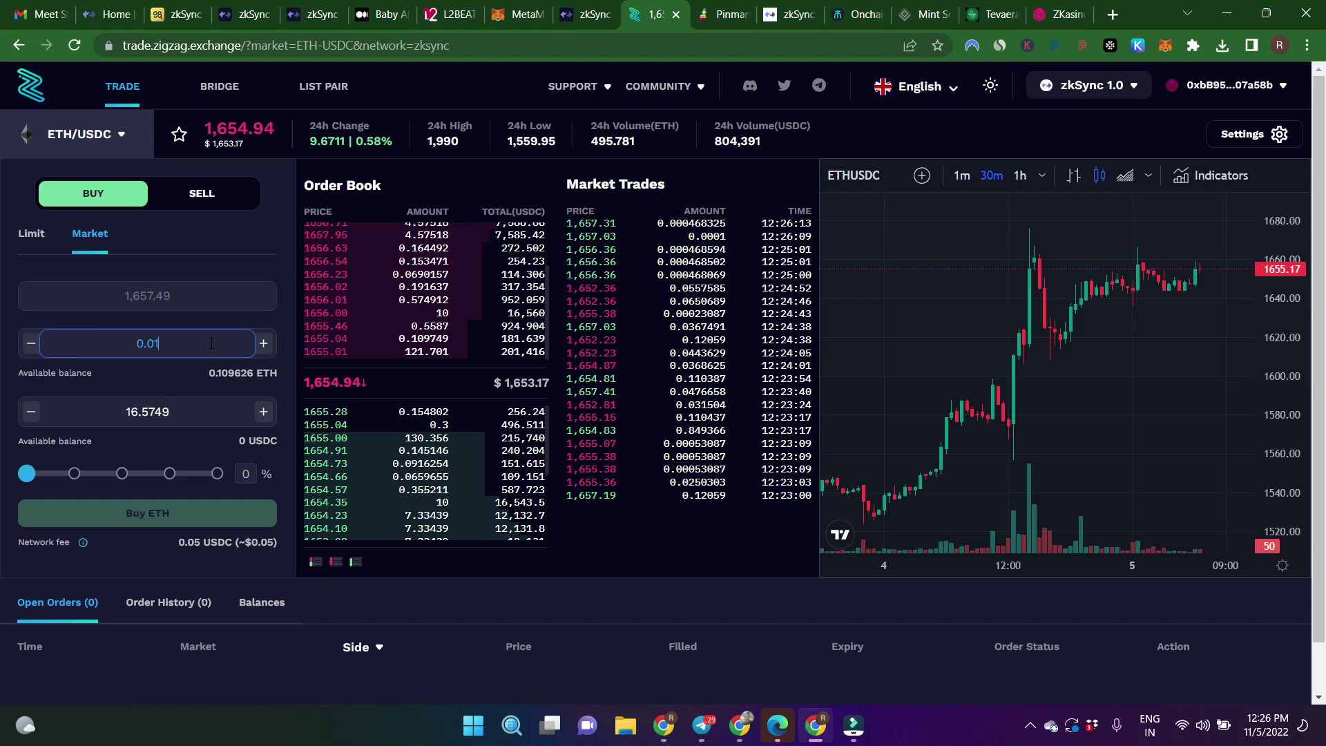
{"action": "left_click", "coordinate": [211, 199]}
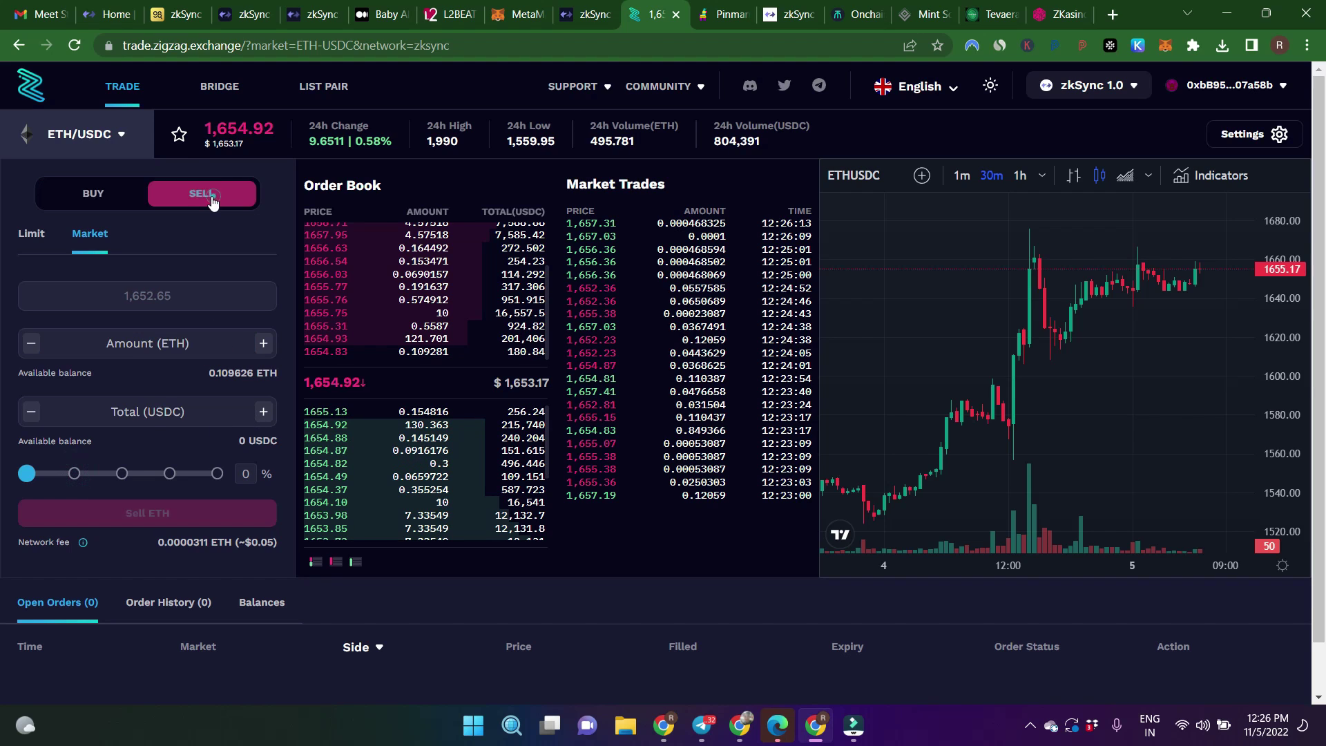
{"action": "left_click", "coordinate": [160, 349]}
{"action": "type", "text": "0.0"}
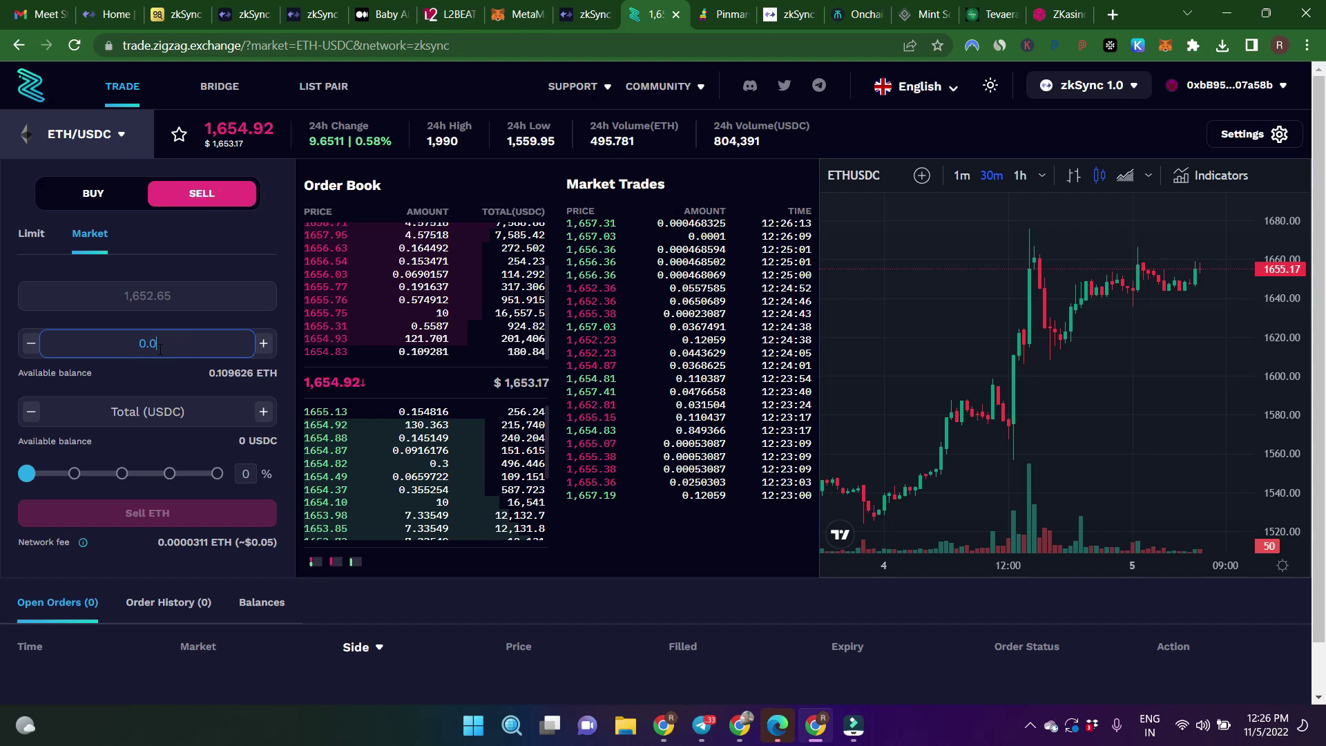
{"action": "type", "text": "1"}
{"action": "left_click", "coordinate": [148, 514]}
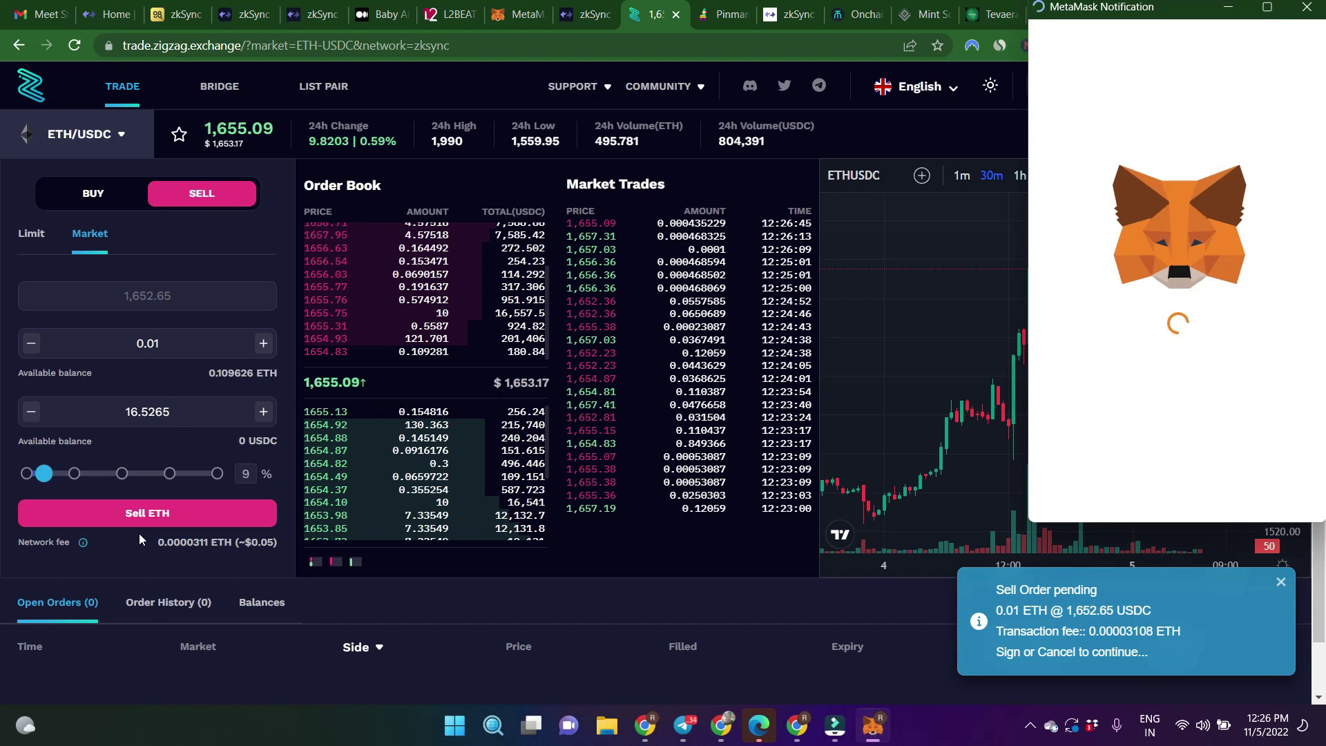
{"action": "left_click", "coordinate": [1258, 475]}
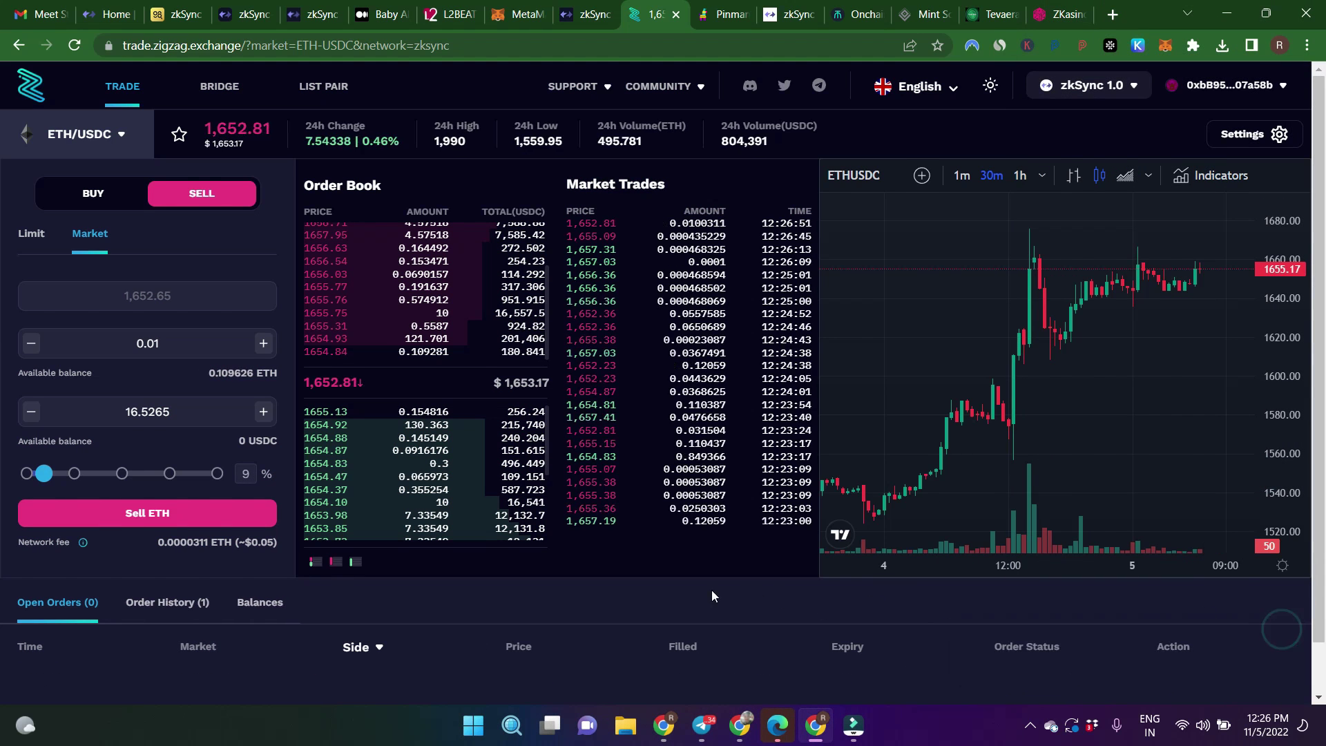
- Check the open orders area and the available USDC balance under the sell form
{"action": "scroll", "coordinate": [722, 598], "scroll_direction": "down", "scroll_amount": 1}
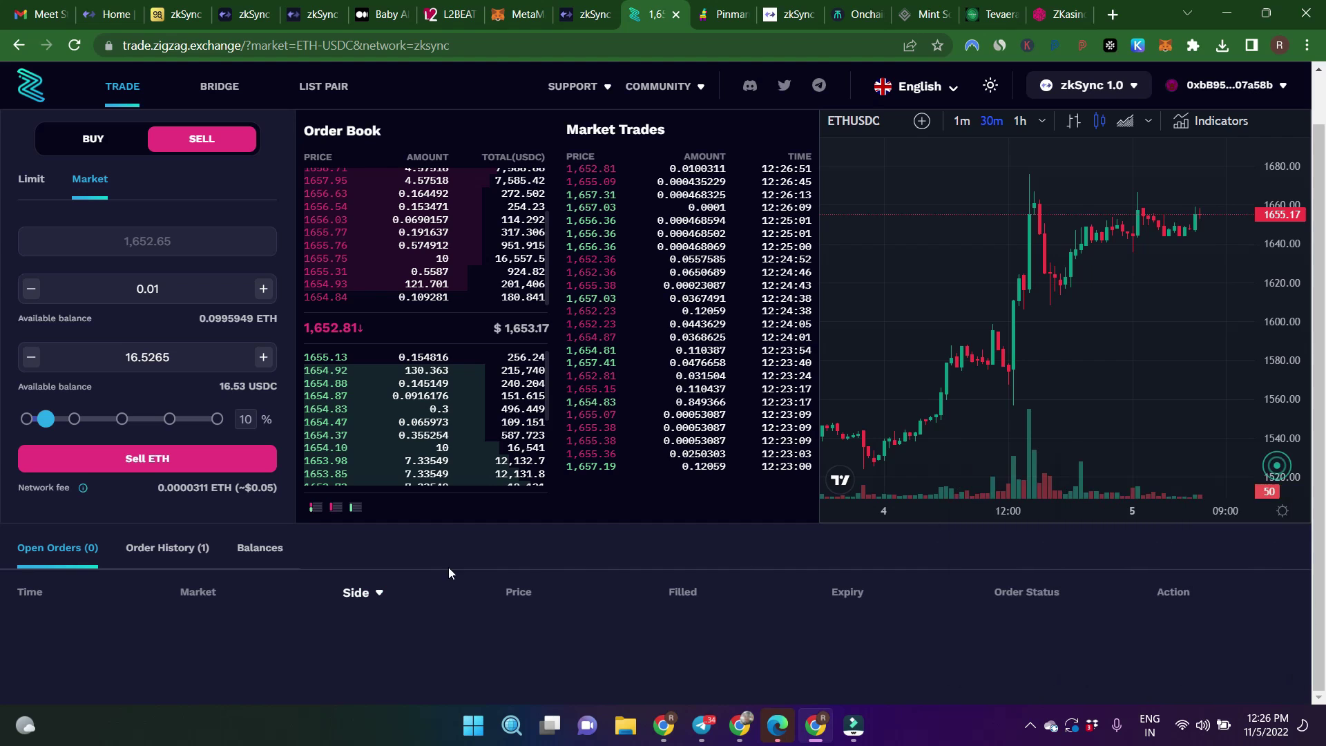
{"action": "scroll", "coordinate": [152, 645], "scroll_direction": "up", "scroll_amount": 1}
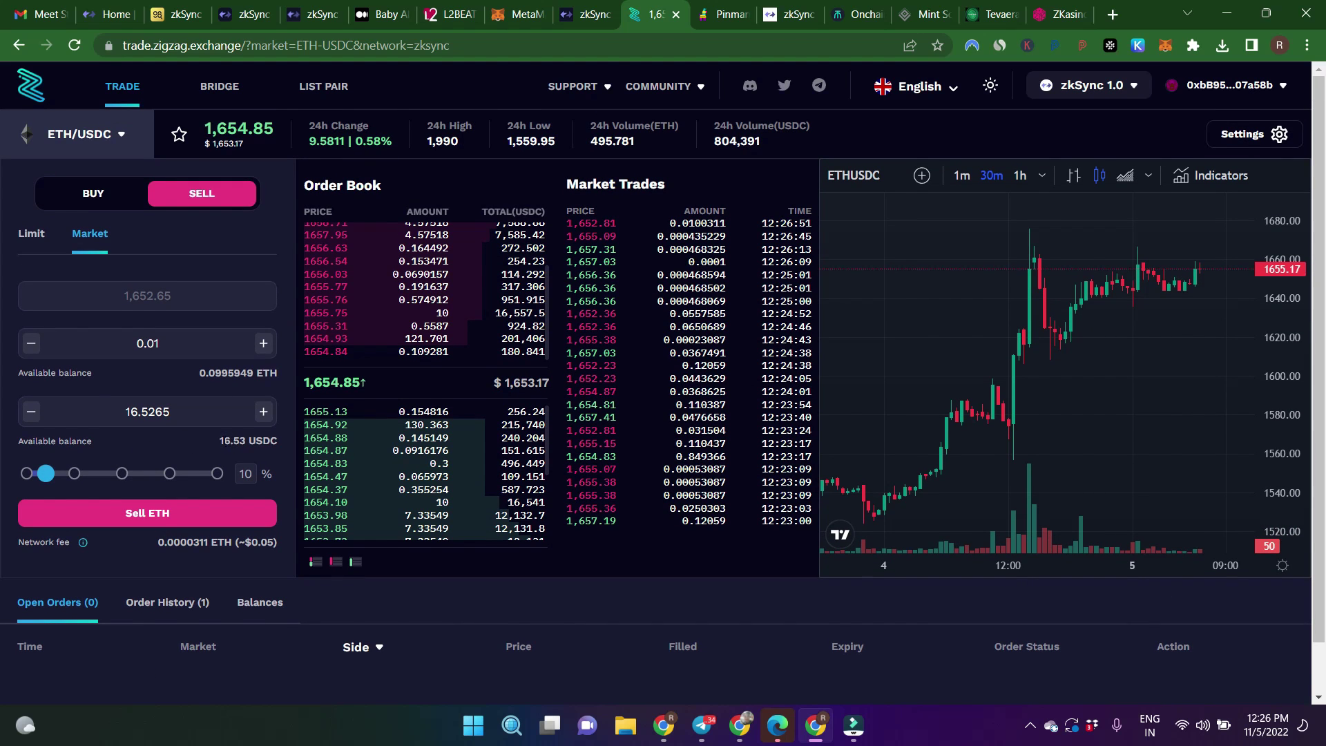
{"action": "triple_click", "coordinate": [243, 441]}
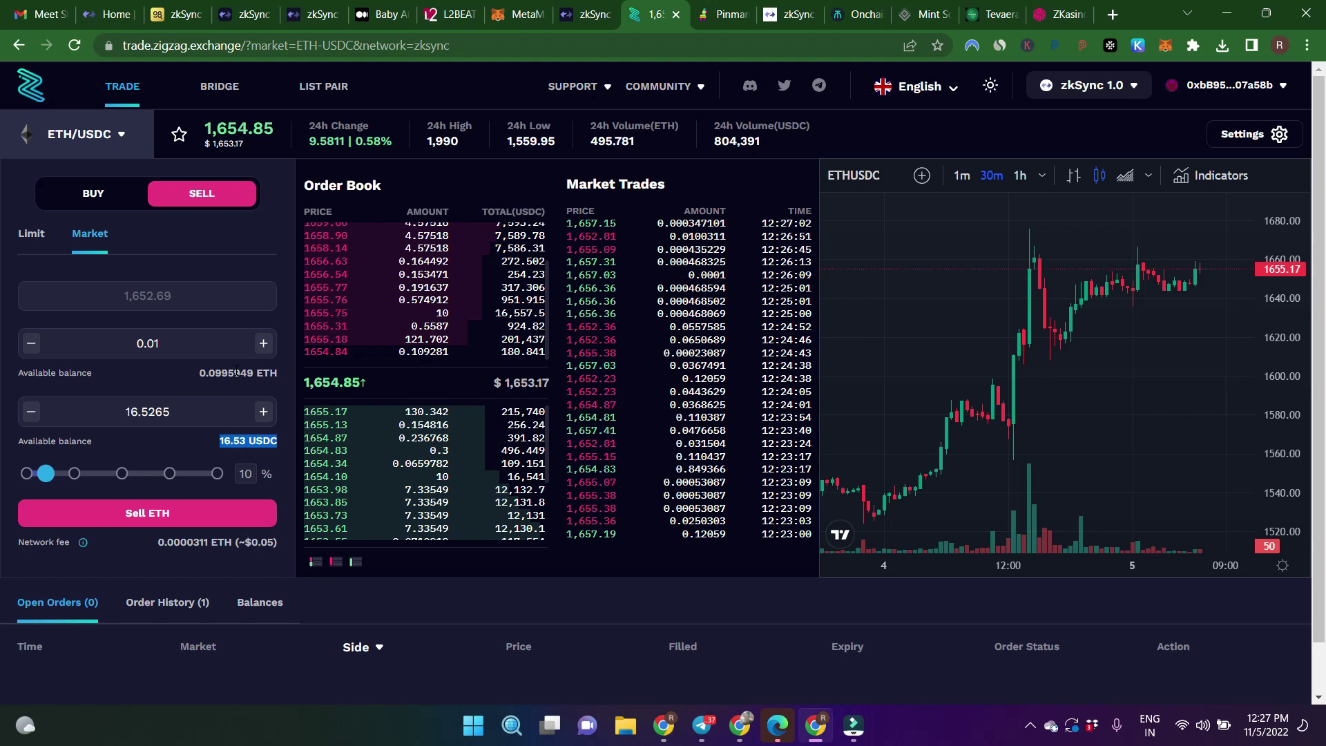
- View the transfer options in the zkSync wallet and return to the L2 balances
{"action": "left_click", "coordinate": [594, 8]}
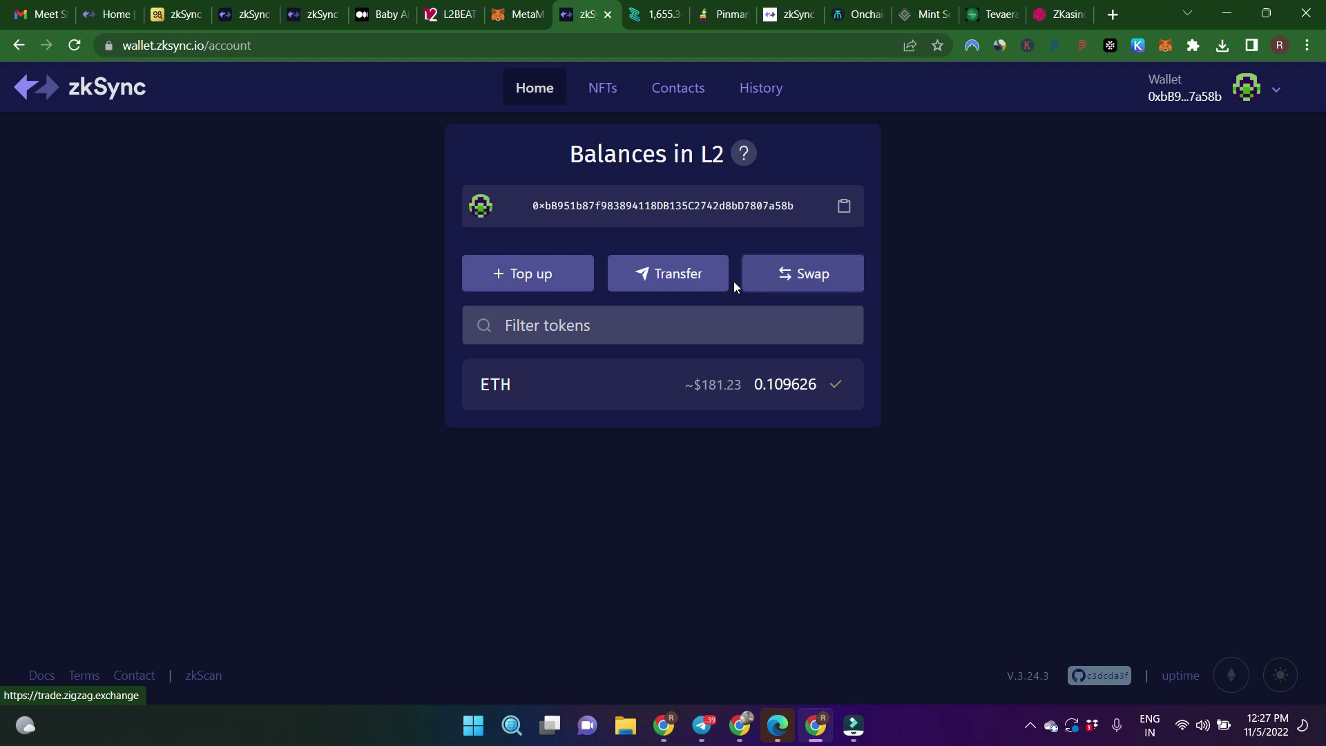
{"action": "left_click", "coordinate": [676, 278]}
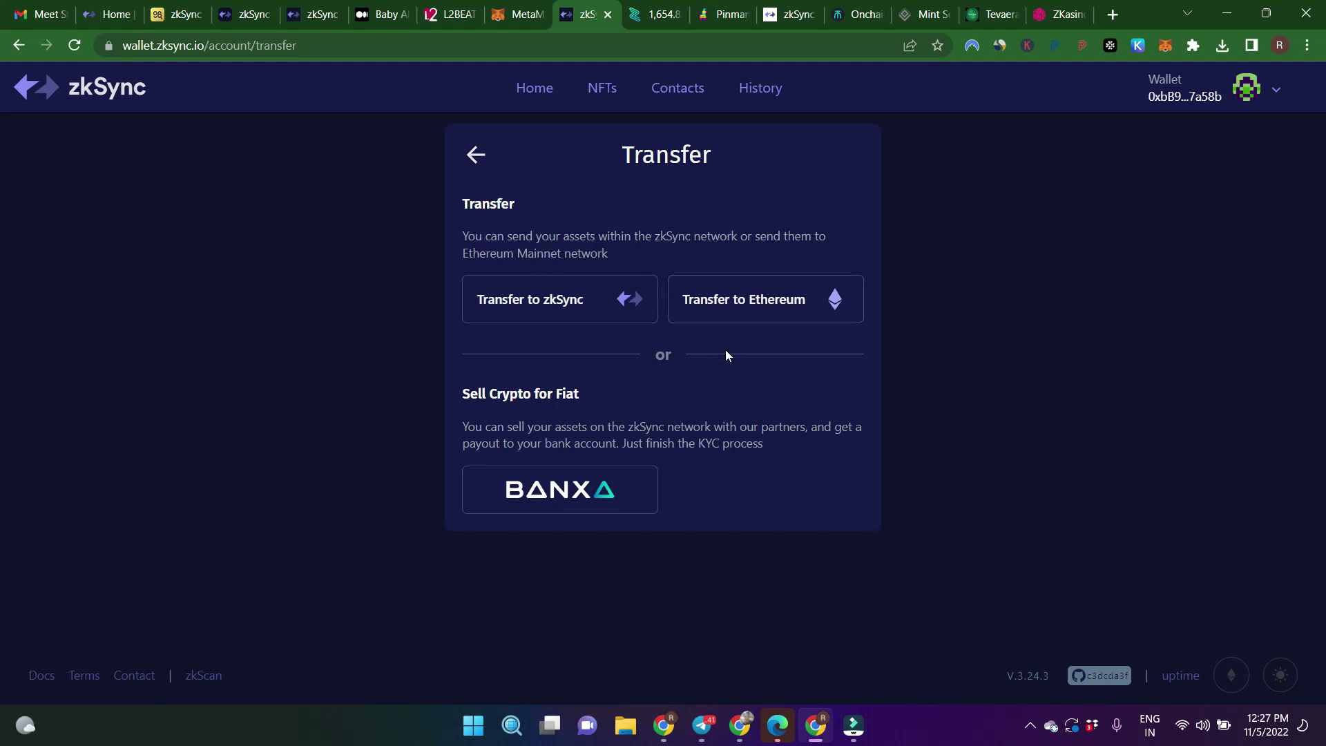
{"action": "left_click", "coordinate": [476, 154]}
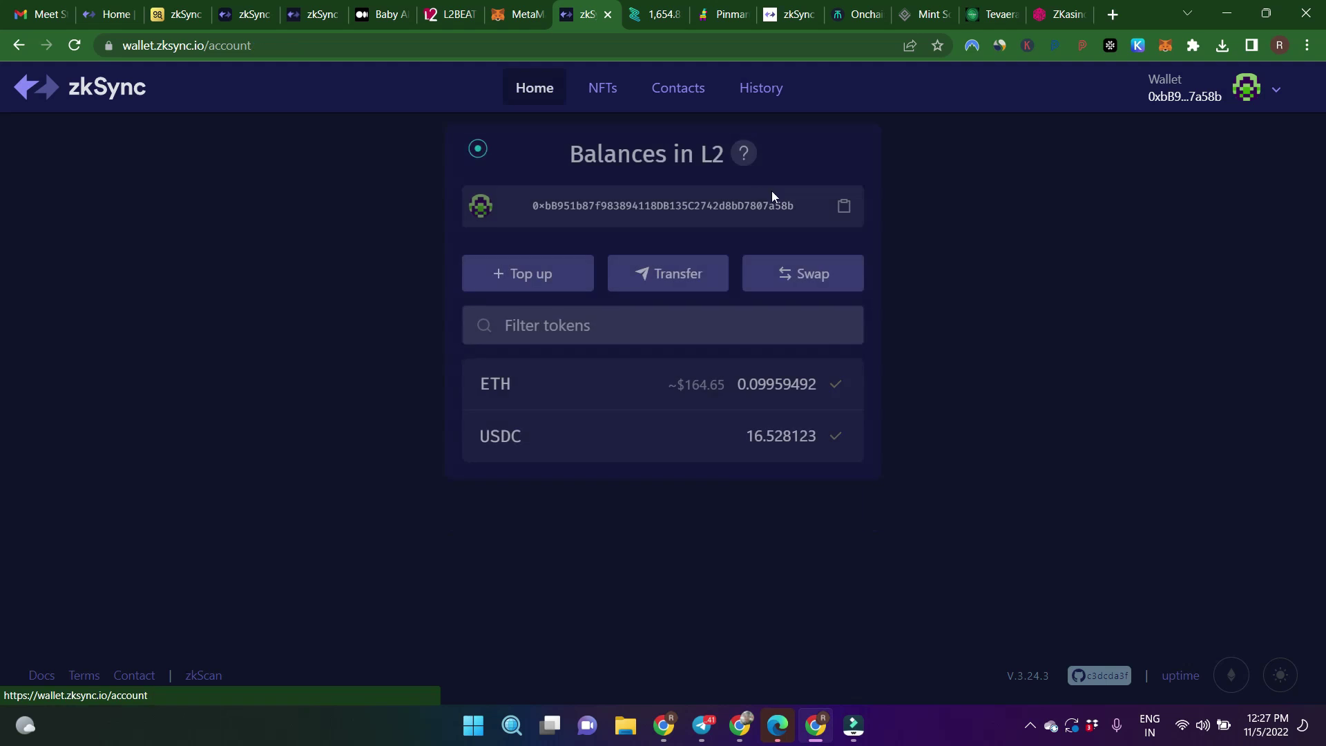
- Upload the file Avatar 11 from the Downloads folder to Pinata
{"action": "left_click", "coordinate": [609, 91]}
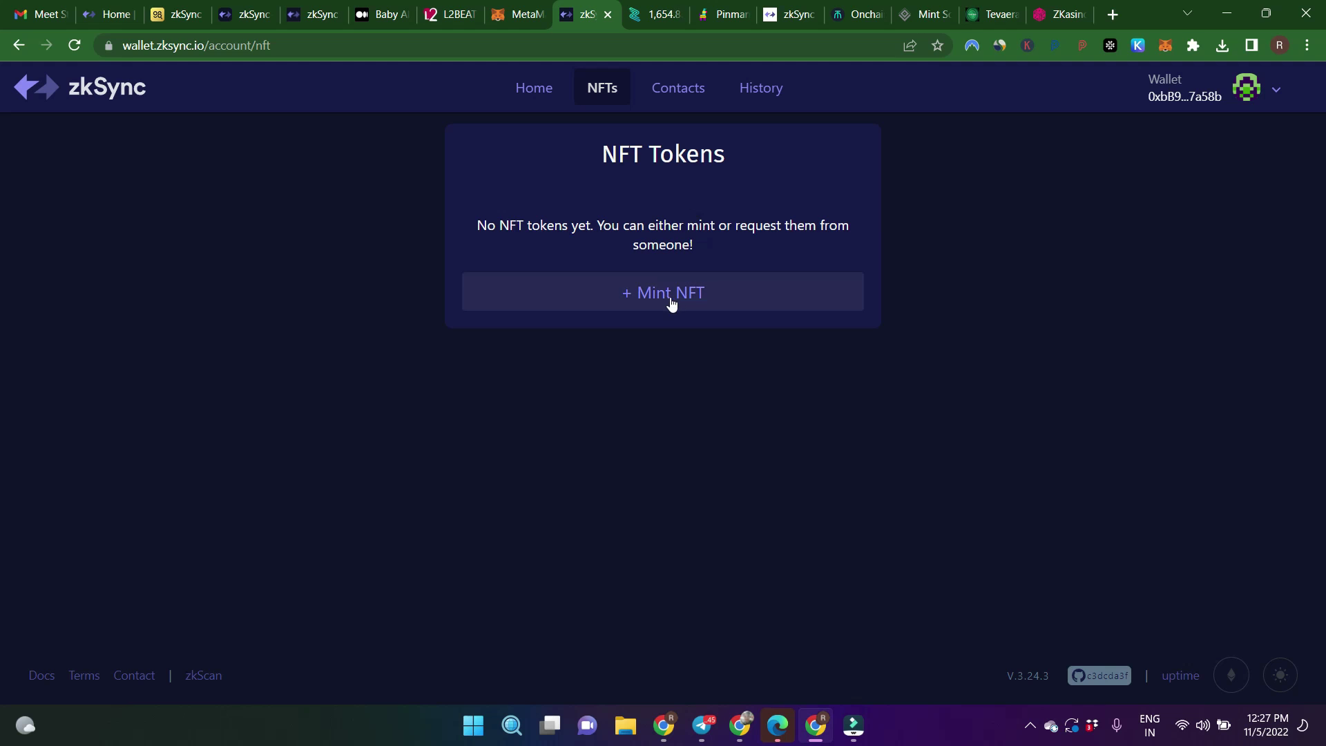
{"action": "left_click", "coordinate": [722, 14]}
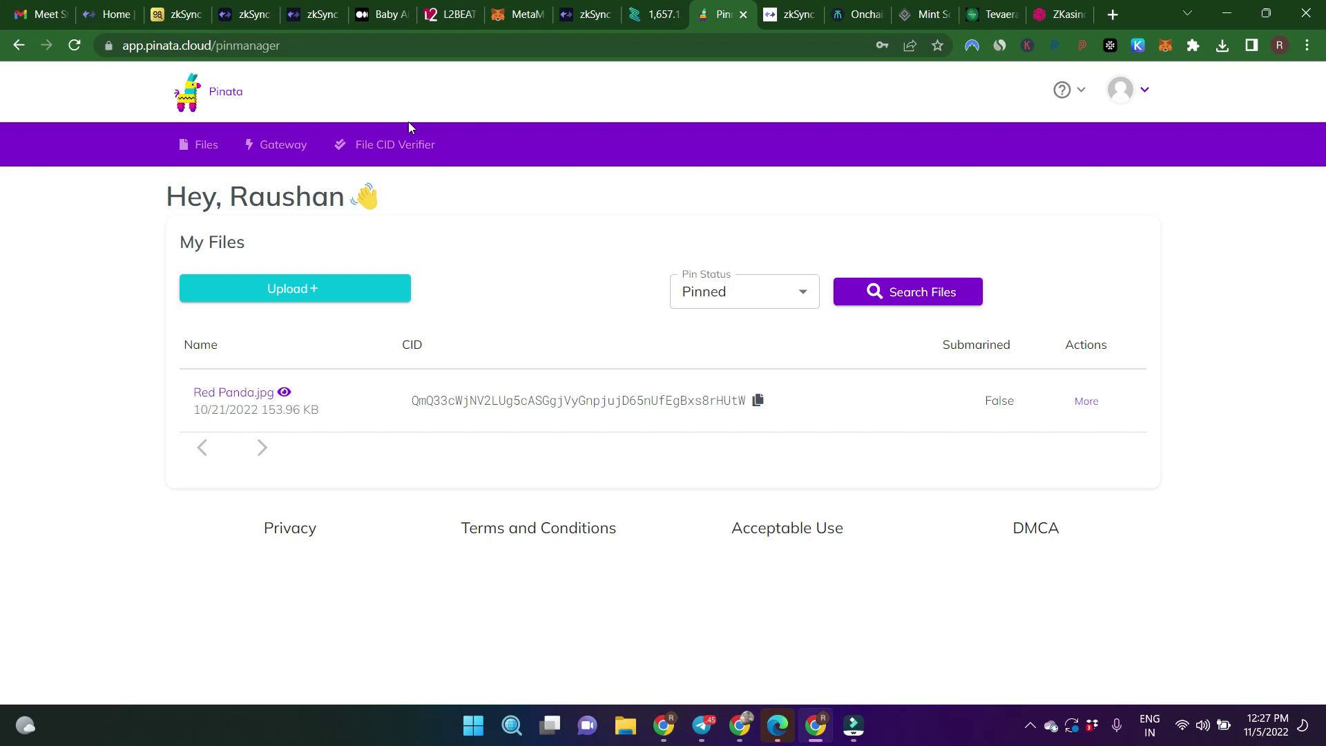
{"action": "left_click", "coordinate": [294, 290]}
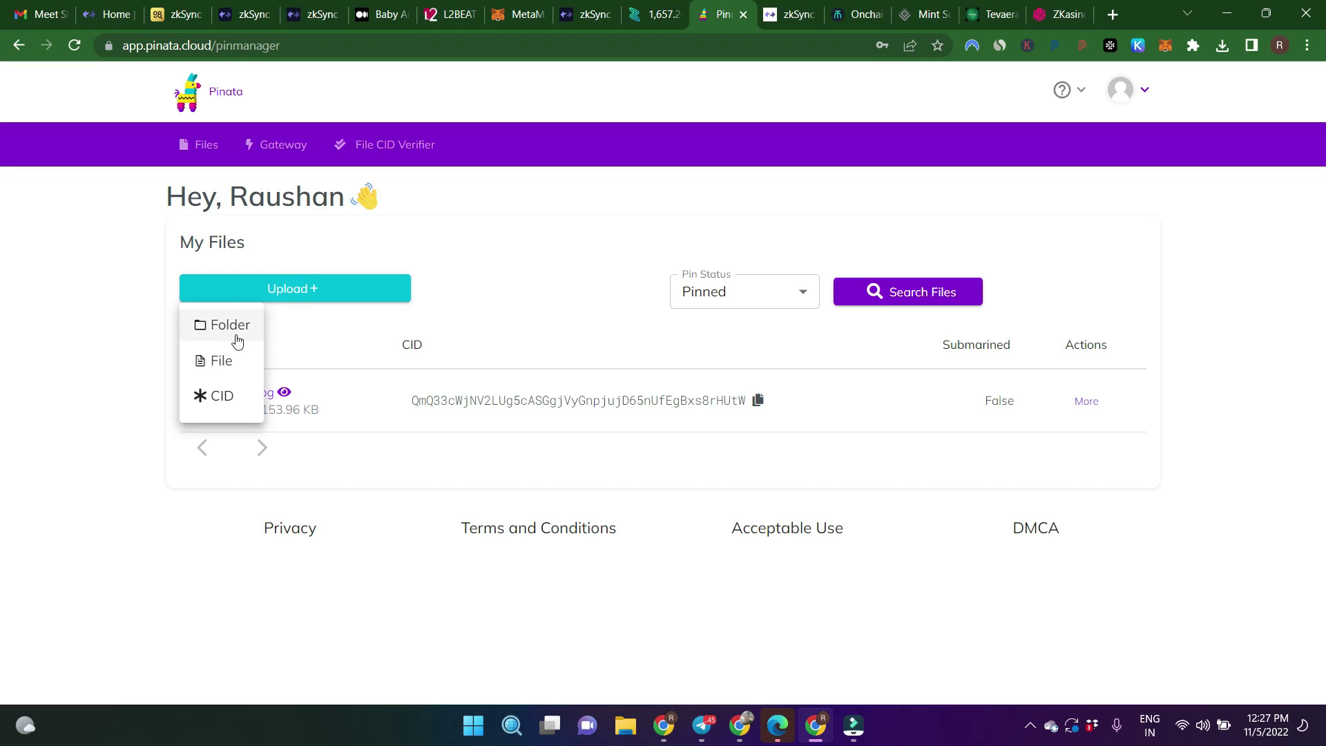
{"action": "left_click", "coordinate": [220, 359]}
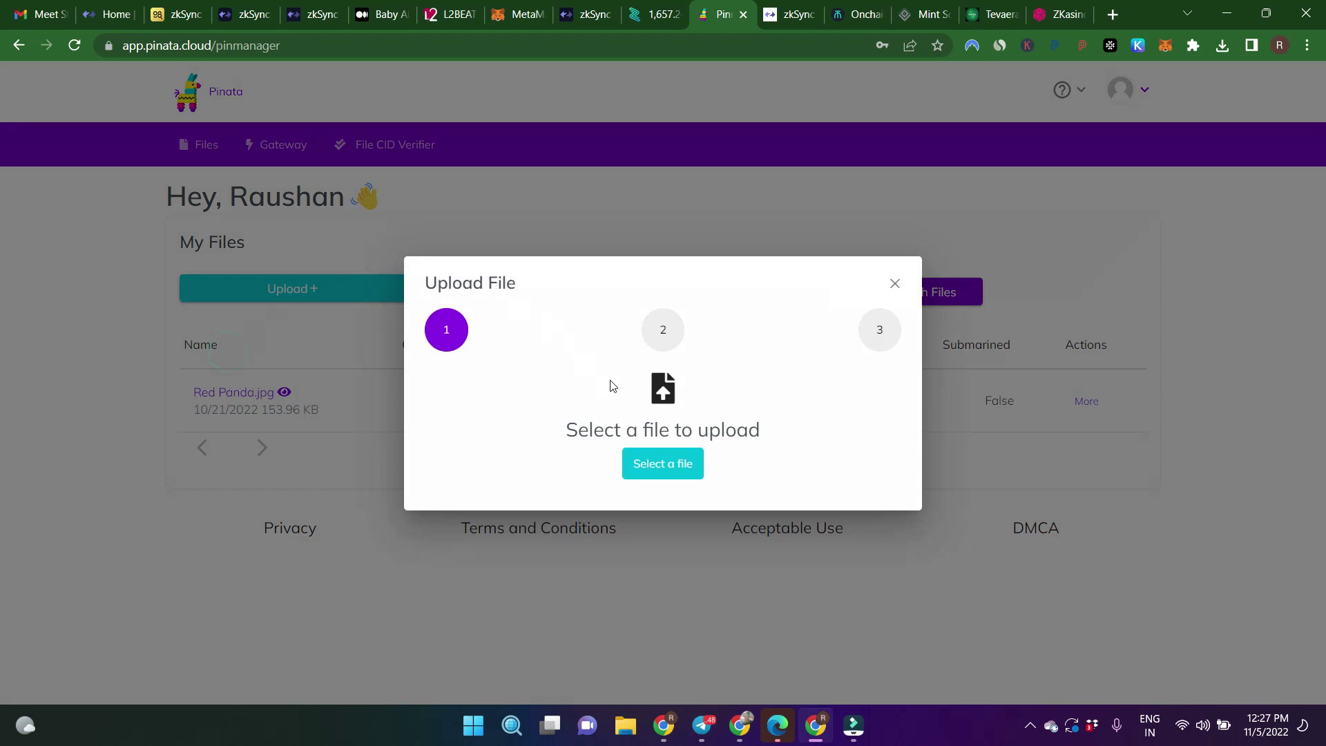
{"action": "left_click", "coordinate": [650, 468]}
{"action": "left_click", "coordinate": [263, 160]}
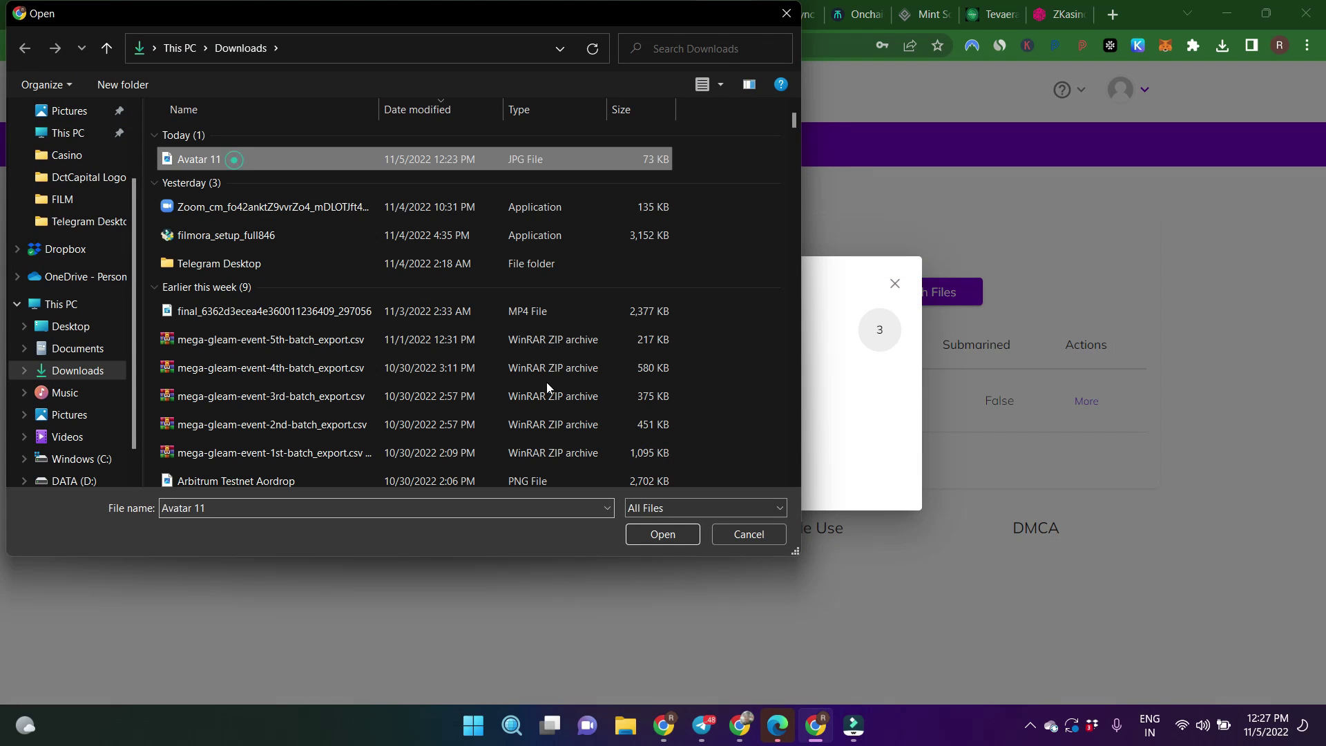
{"action": "left_click", "coordinate": [667, 536]}
{"action": "left_click", "coordinate": [663, 487]}
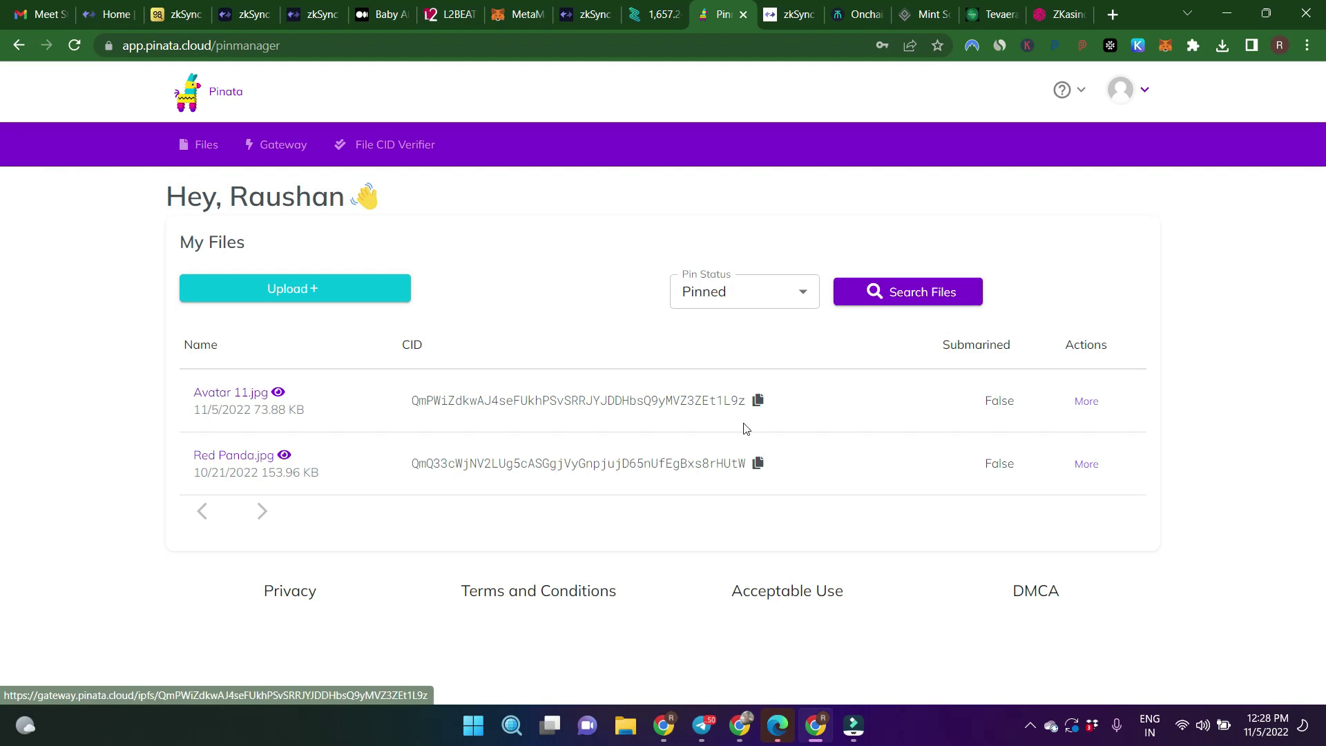
- Copy the CID of Avatar 11.jpg and enter it as the content address in the zkSync Mint NFT form
{"action": "left_click", "coordinate": [758, 400]}
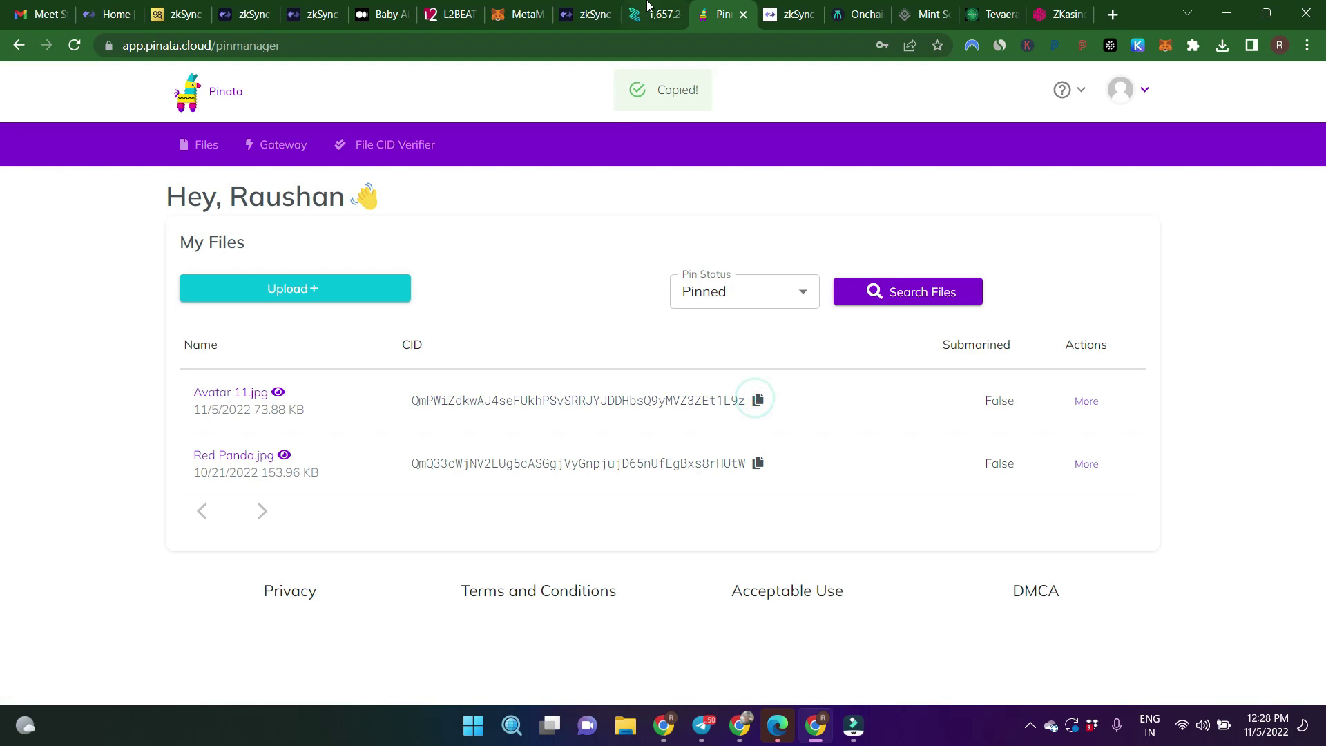
{"action": "left_click", "coordinate": [598, 6]}
{"action": "left_click", "coordinate": [674, 288]}
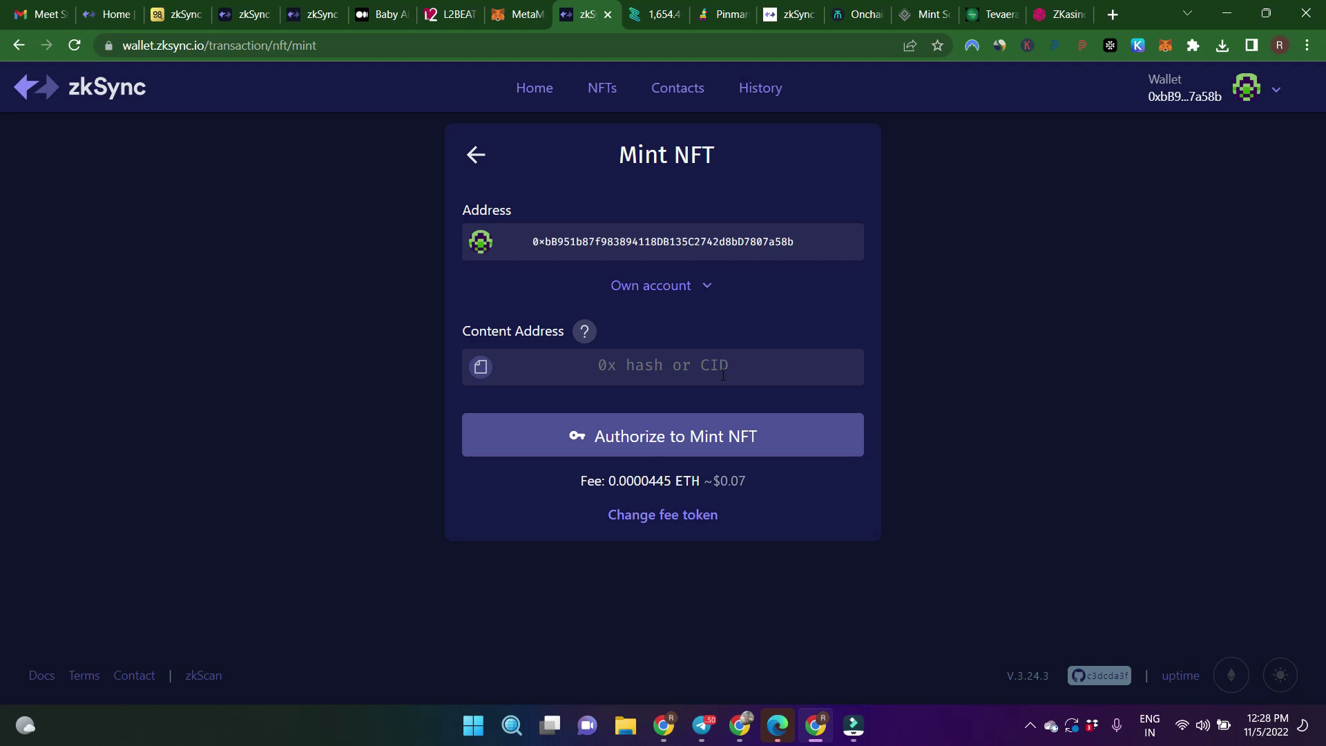
{"action": "right_click", "coordinate": [654, 367]}
{"action": "left_click", "coordinate": [711, 503]}
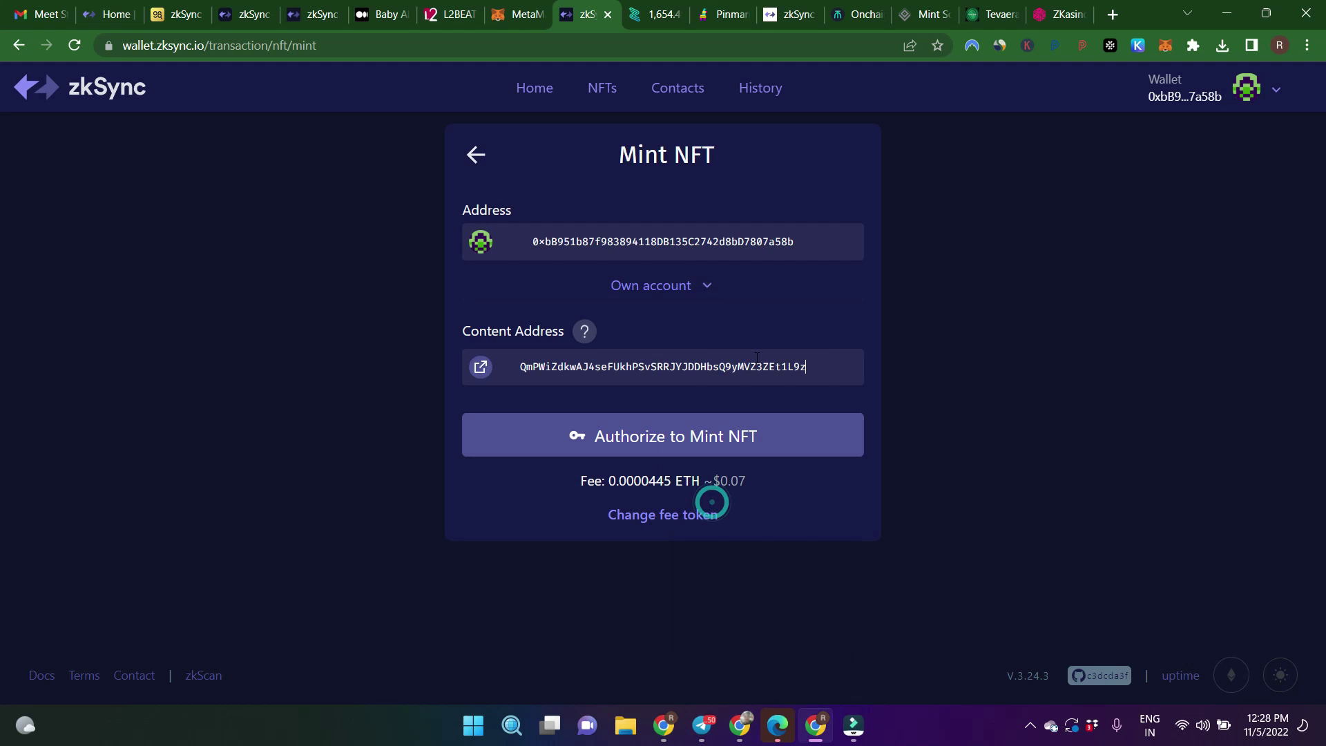
- Authorize the NFT mint, sign the MetaMask request and return to the NFT tokens list
{"action": "left_click", "coordinate": [642, 435]}
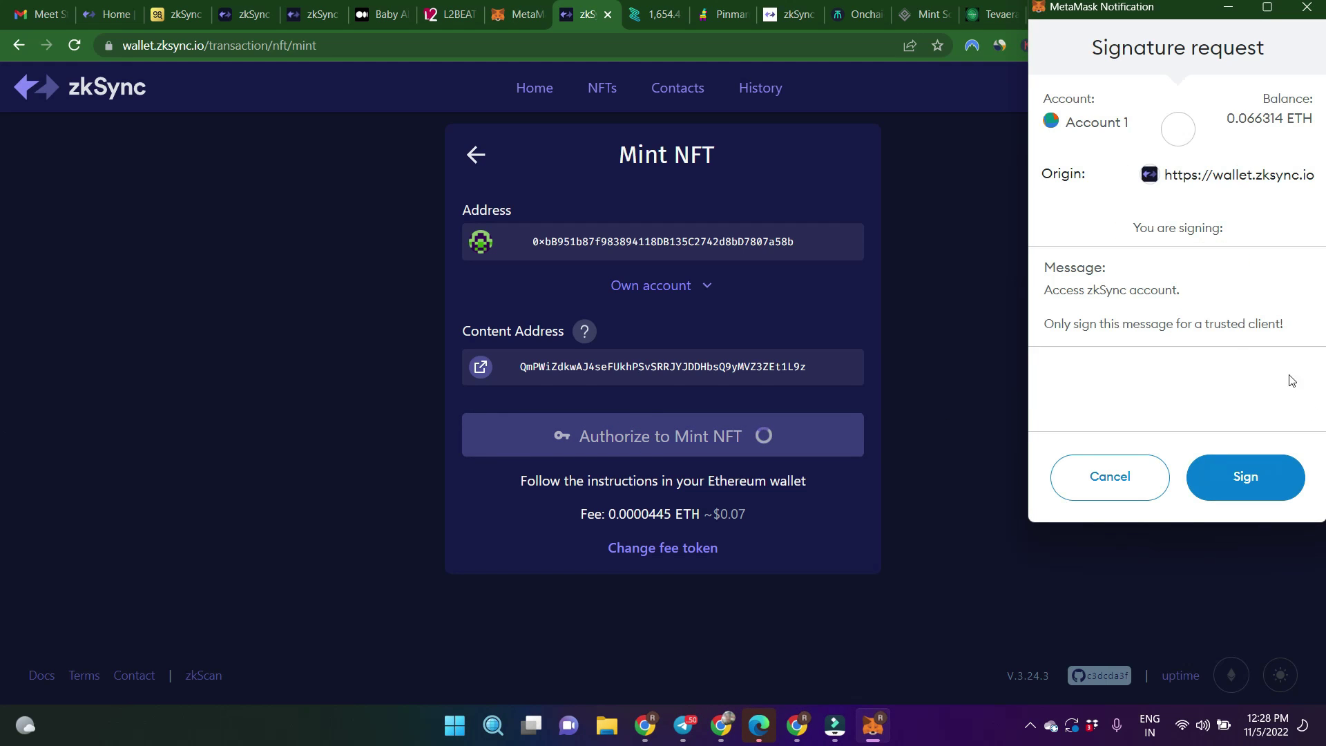
{"action": "left_click", "coordinate": [1279, 478]}
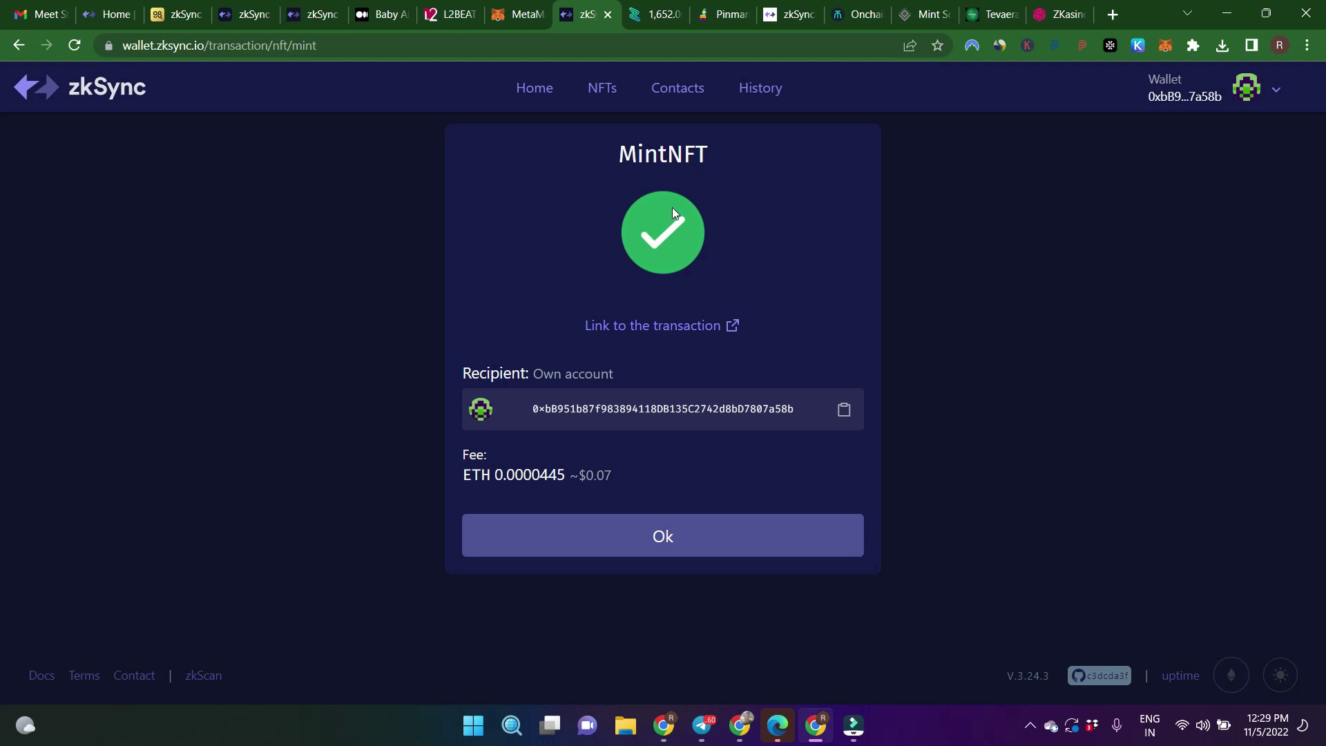
{"action": "left_click", "coordinate": [682, 538]}
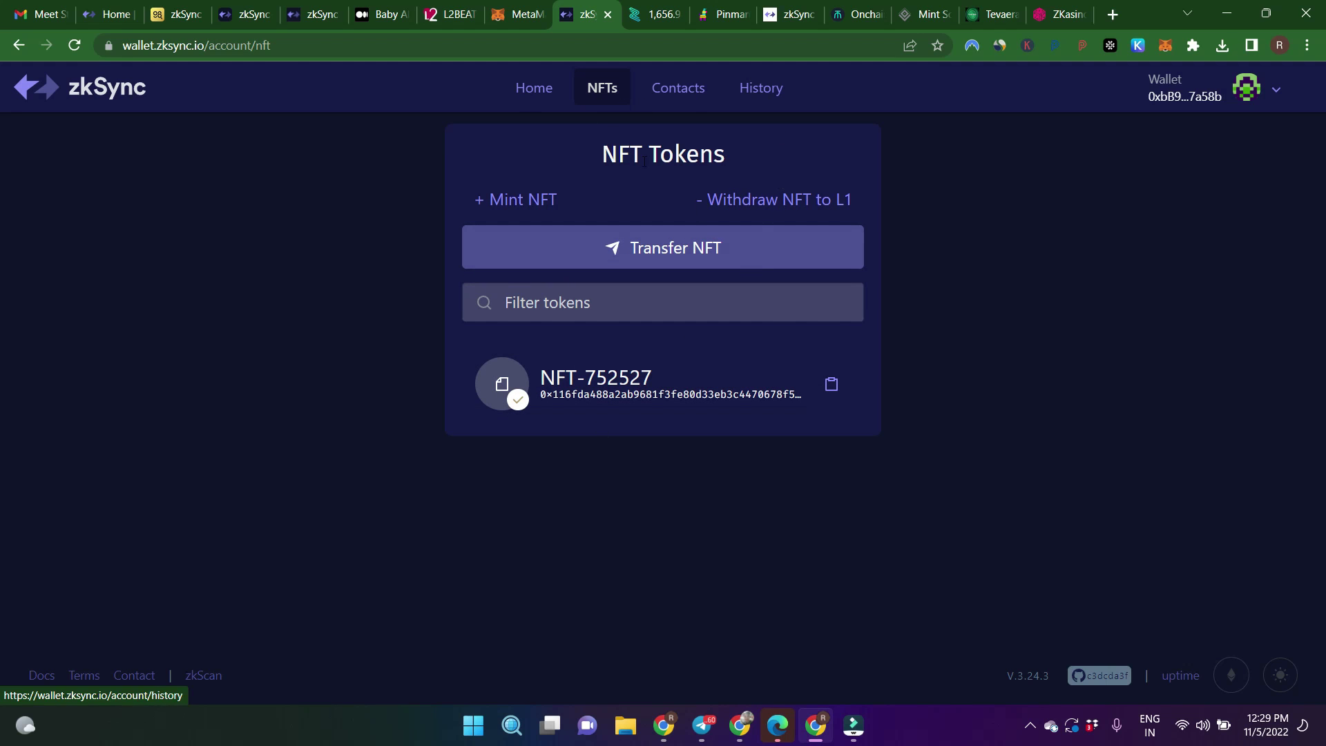
- Check the L2 balances and the minted NFT in the zkSync wallet, and close the ZigZag page
{"action": "left_click", "coordinate": [560, 93]}
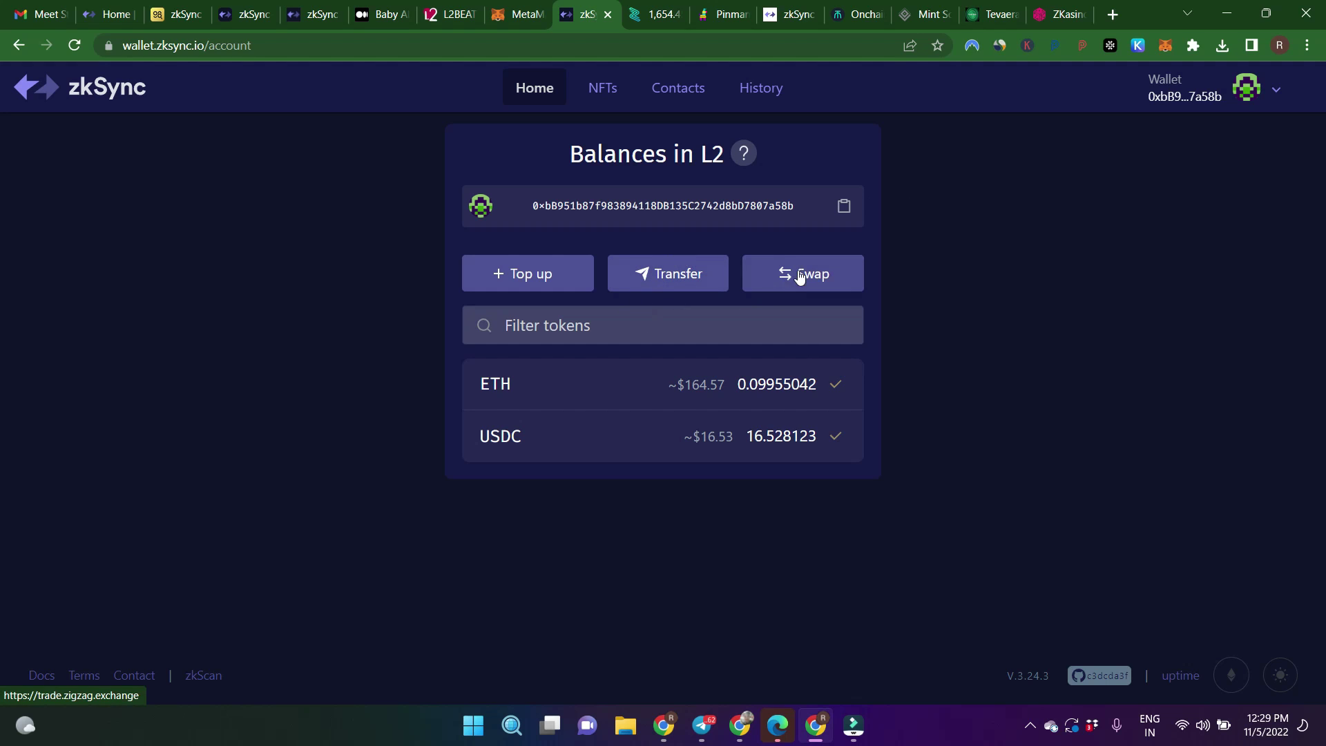
{"action": "left_click", "coordinate": [613, 88]}
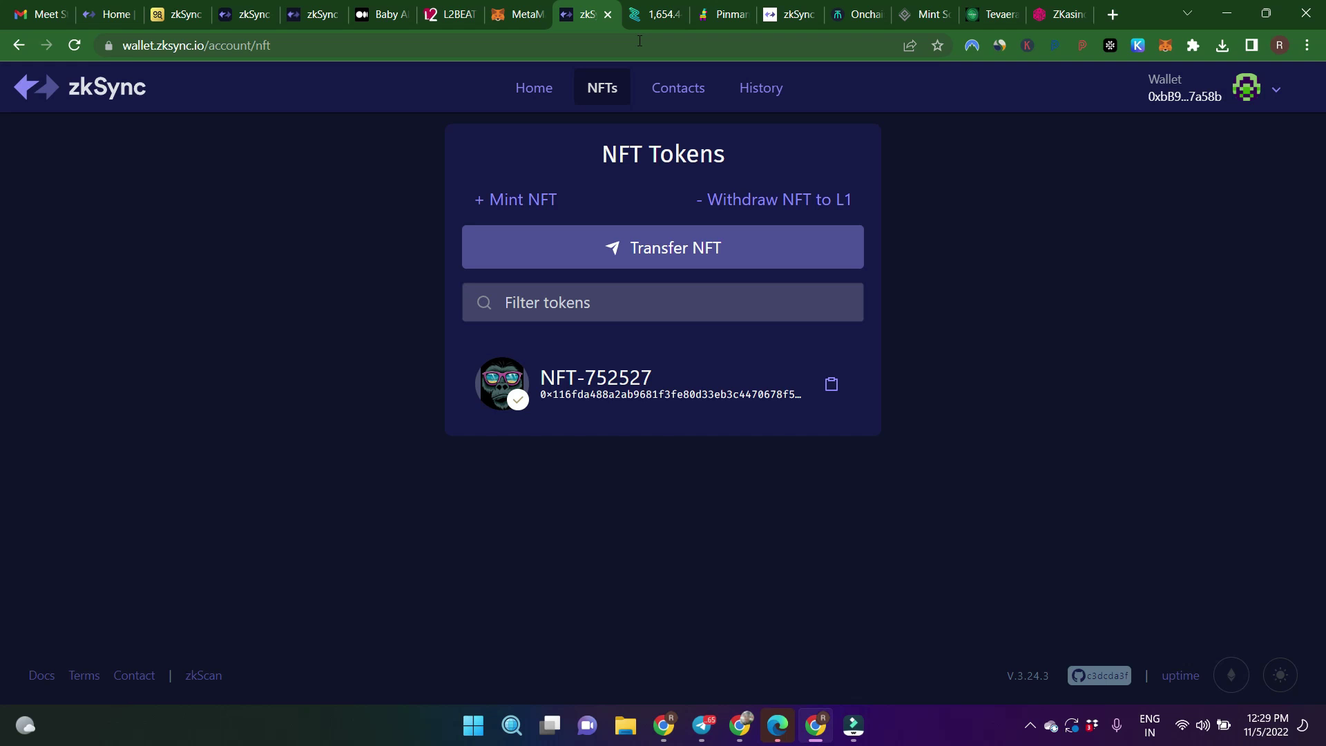
{"action": "left_click", "coordinate": [640, 15]}
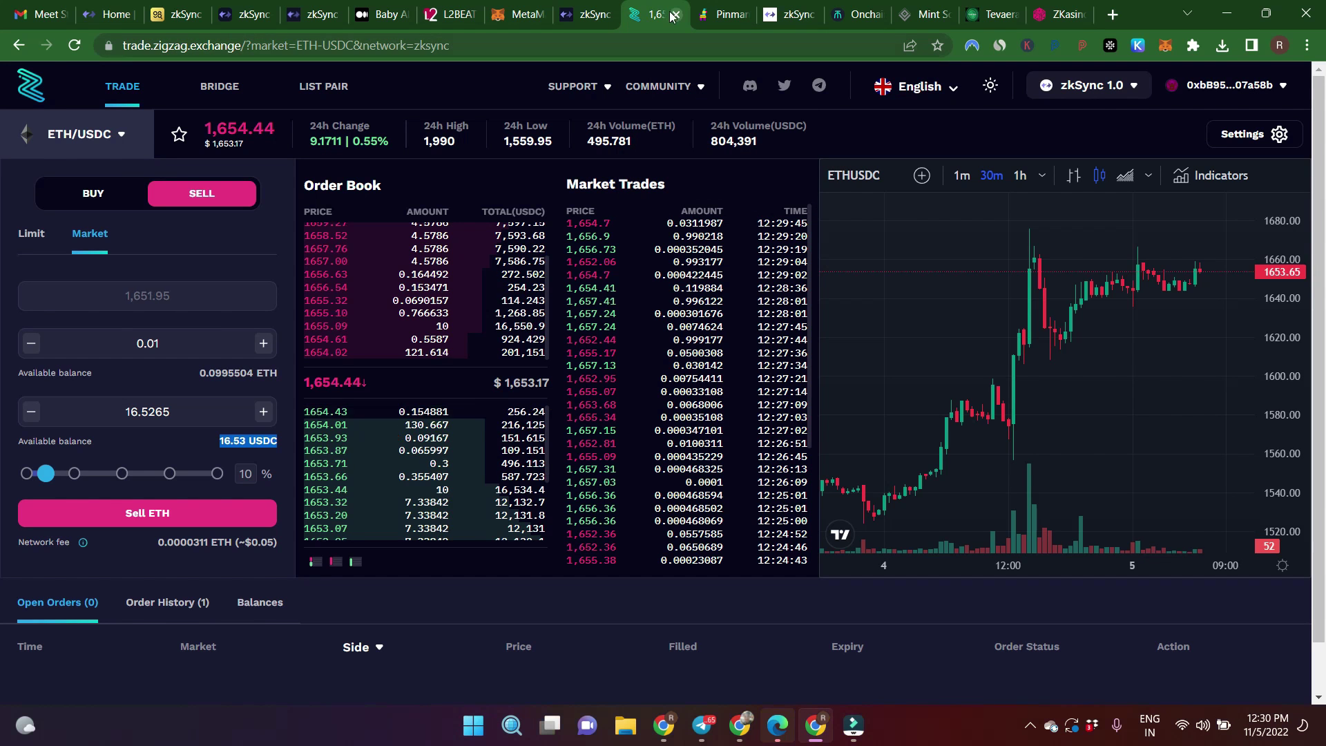
{"action": "left_click", "coordinate": [676, 15]}
{"action": "left_click", "coordinate": [578, 15]}
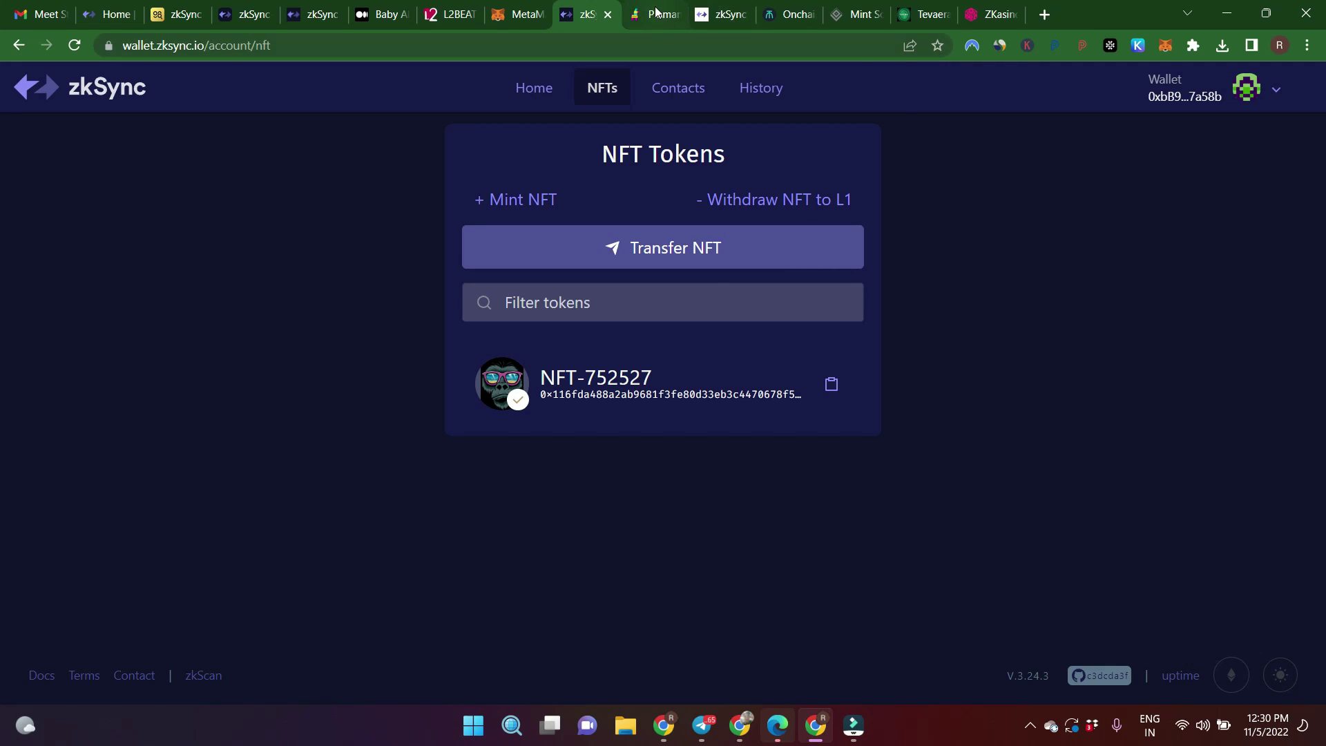
- Open chainlist.org in a new browser tab
{"action": "left_click", "coordinate": [722, 15]}
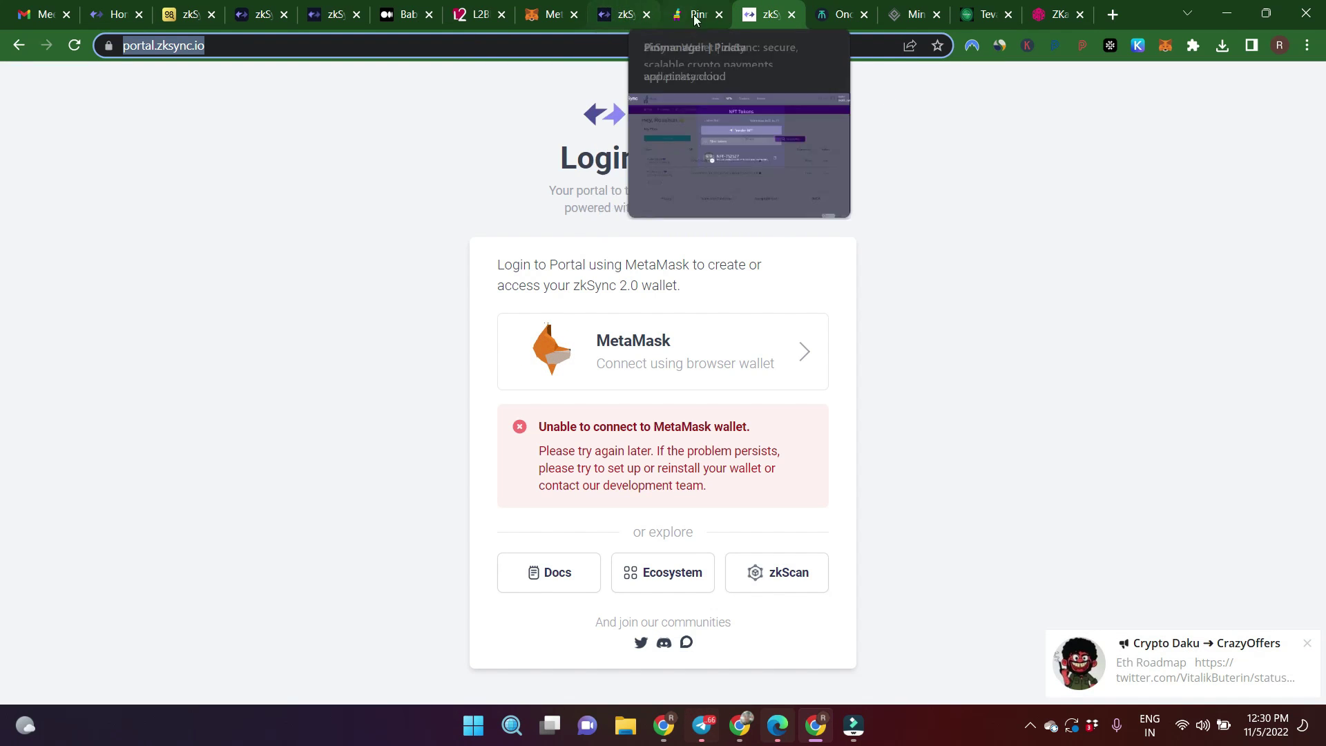
{"action": "left_click", "coordinate": [1112, 14]}
{"action": "type", "text": "chainli"}
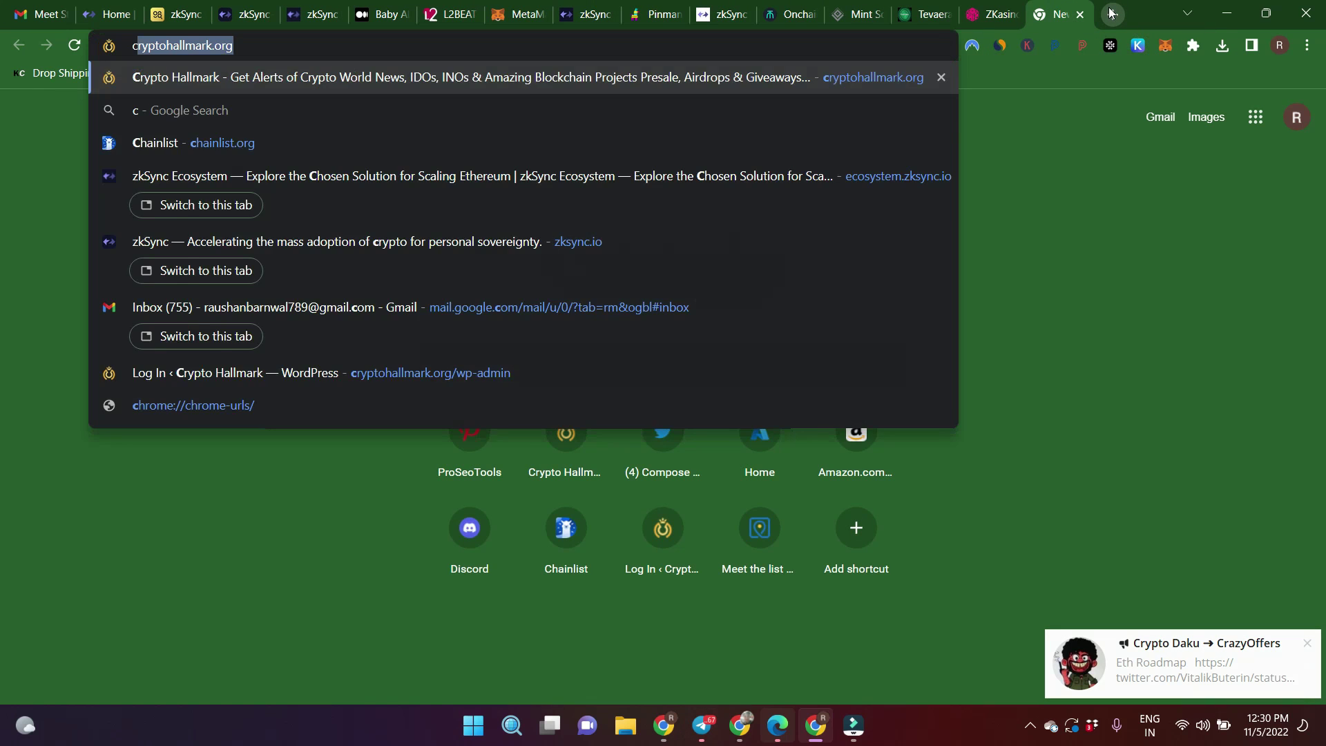
{"action": "type", "text": "st.org"}
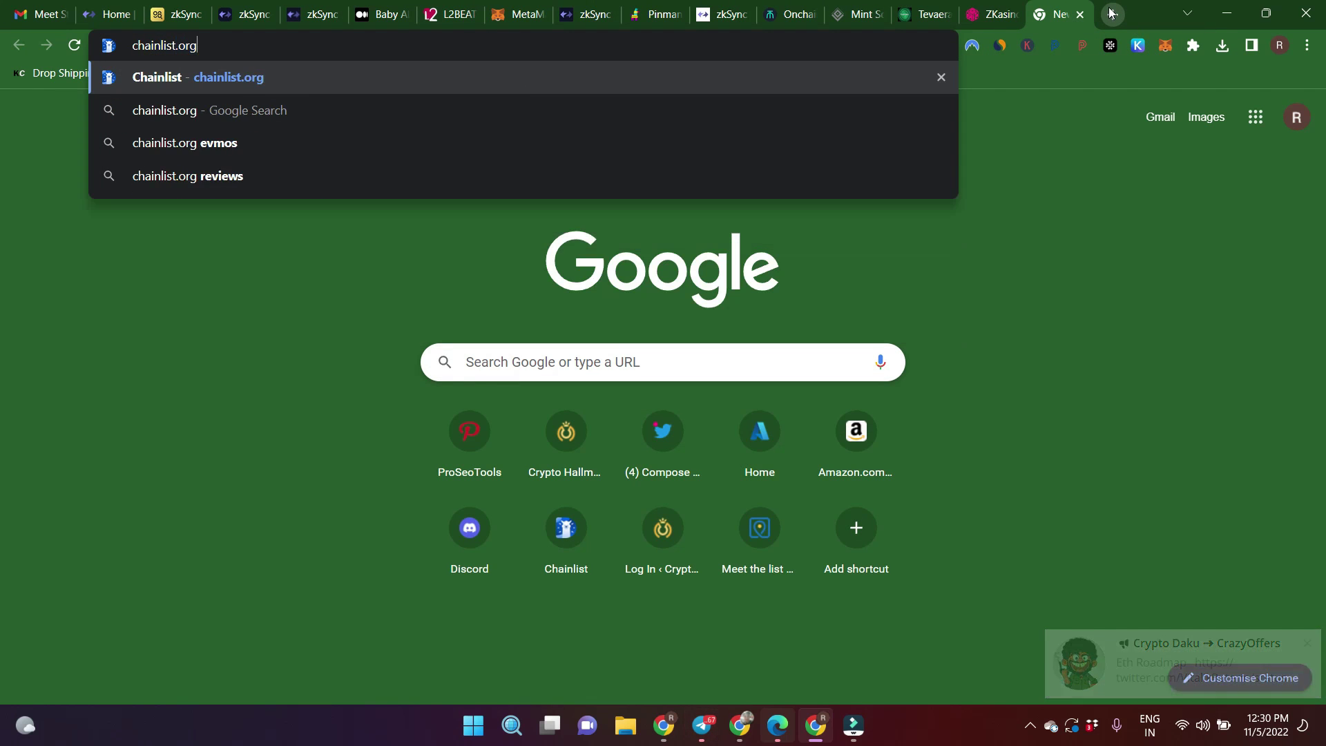
{"action": "key", "text": "Return"}
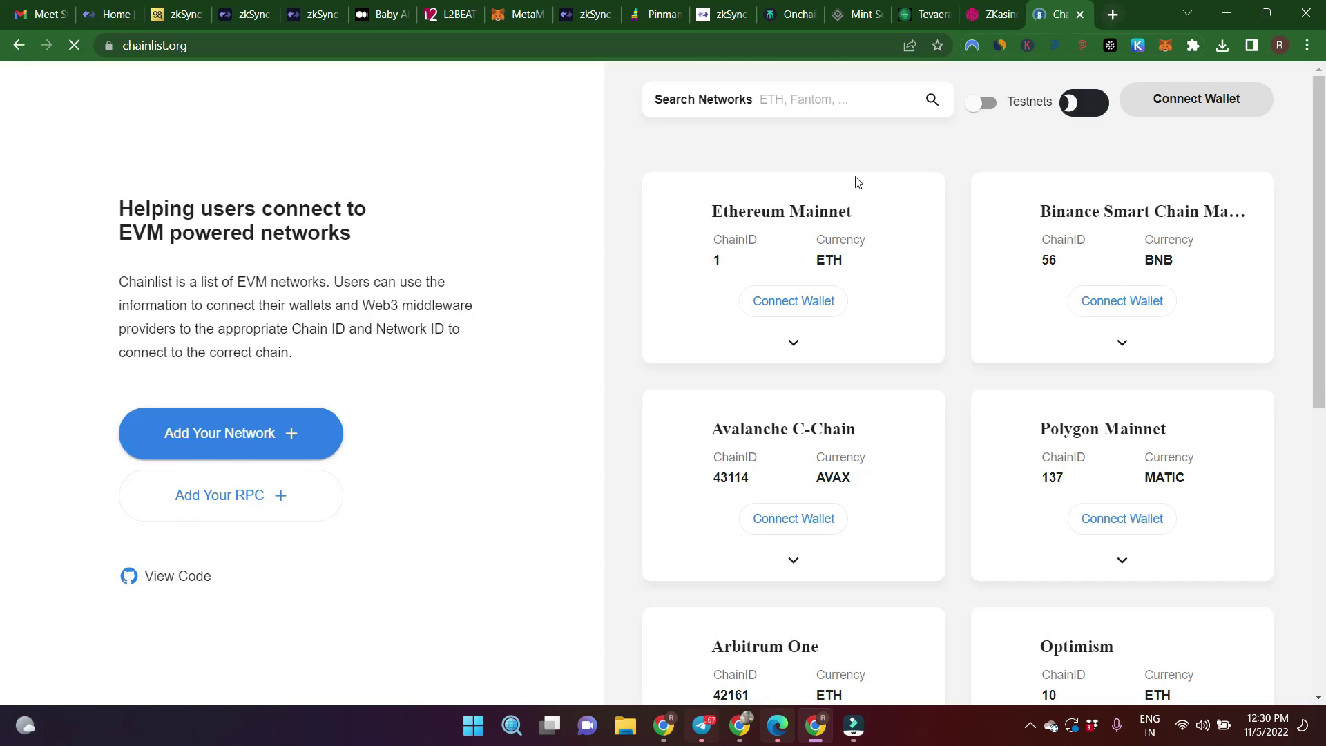
- Include testnets in Chainlist and search the networks for zksync
{"action": "left_click", "coordinate": [978, 103]}
{"action": "left_click", "coordinate": [827, 98]}
{"action": "type", "text": "zky"}
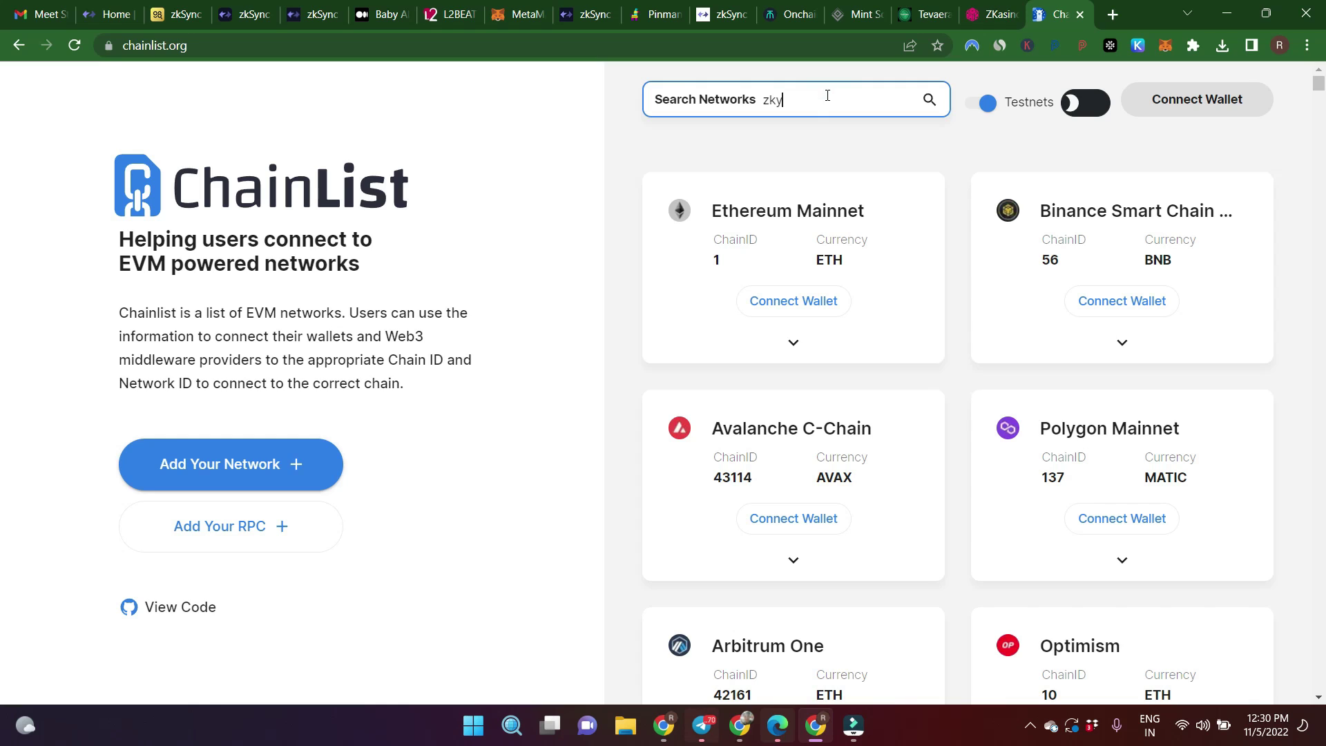
{"action": "type", "text": "ync"}
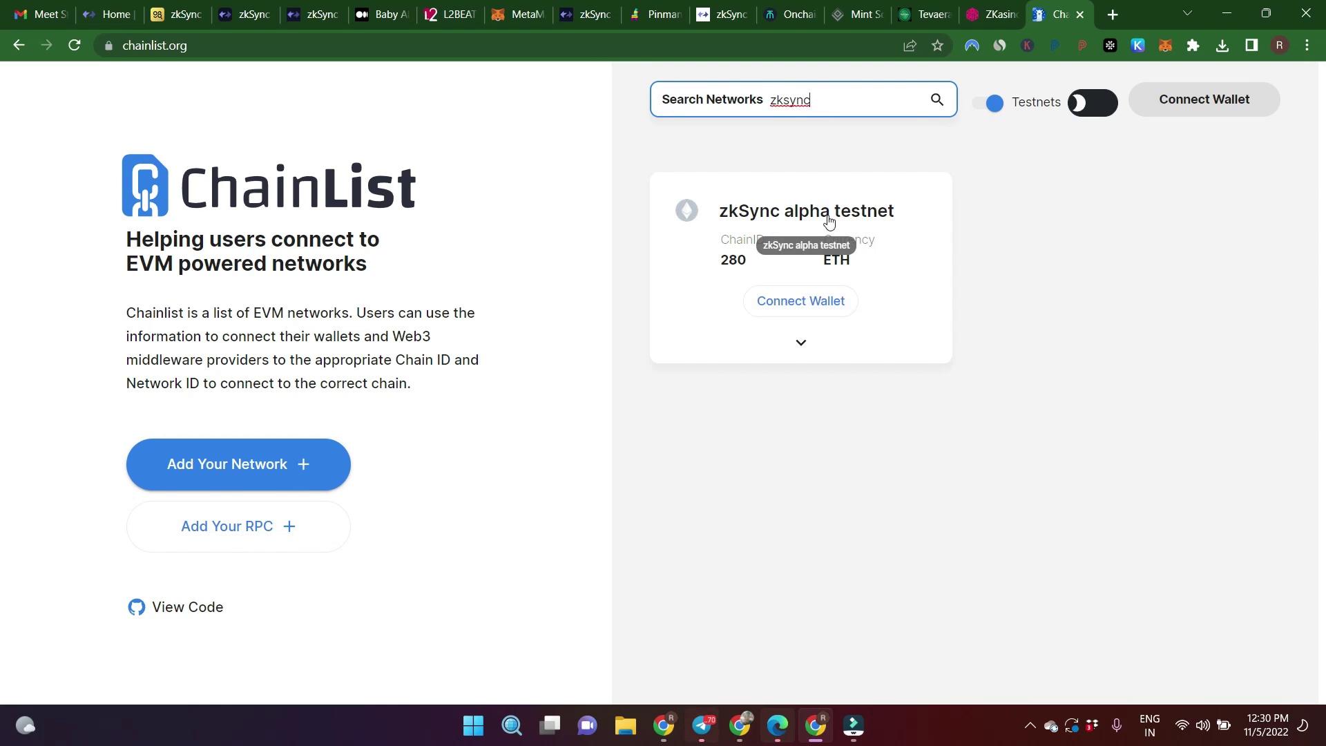
- Connect MetaMask to Chainlist and switch the wallet to the zkSync alpha testnet
{"action": "left_click", "coordinate": [801, 301]}
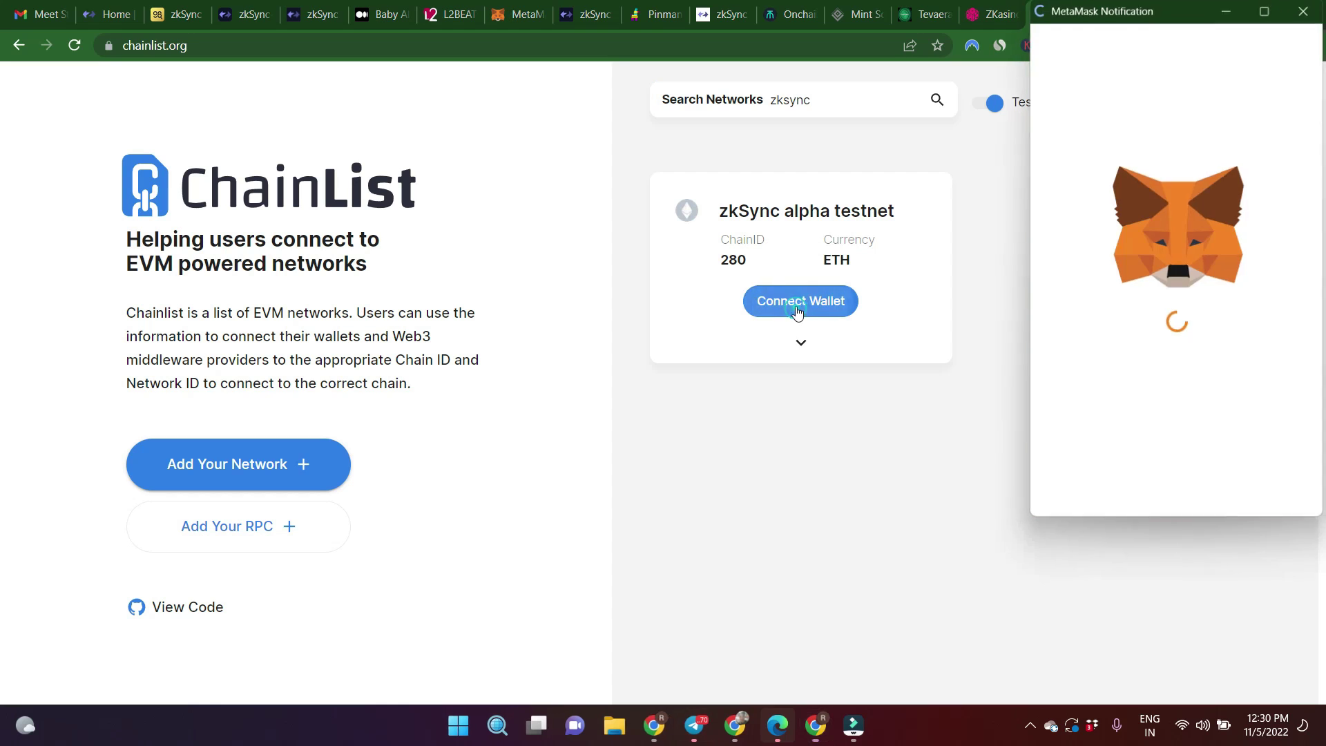
{"action": "left_click", "coordinate": [1258, 487]}
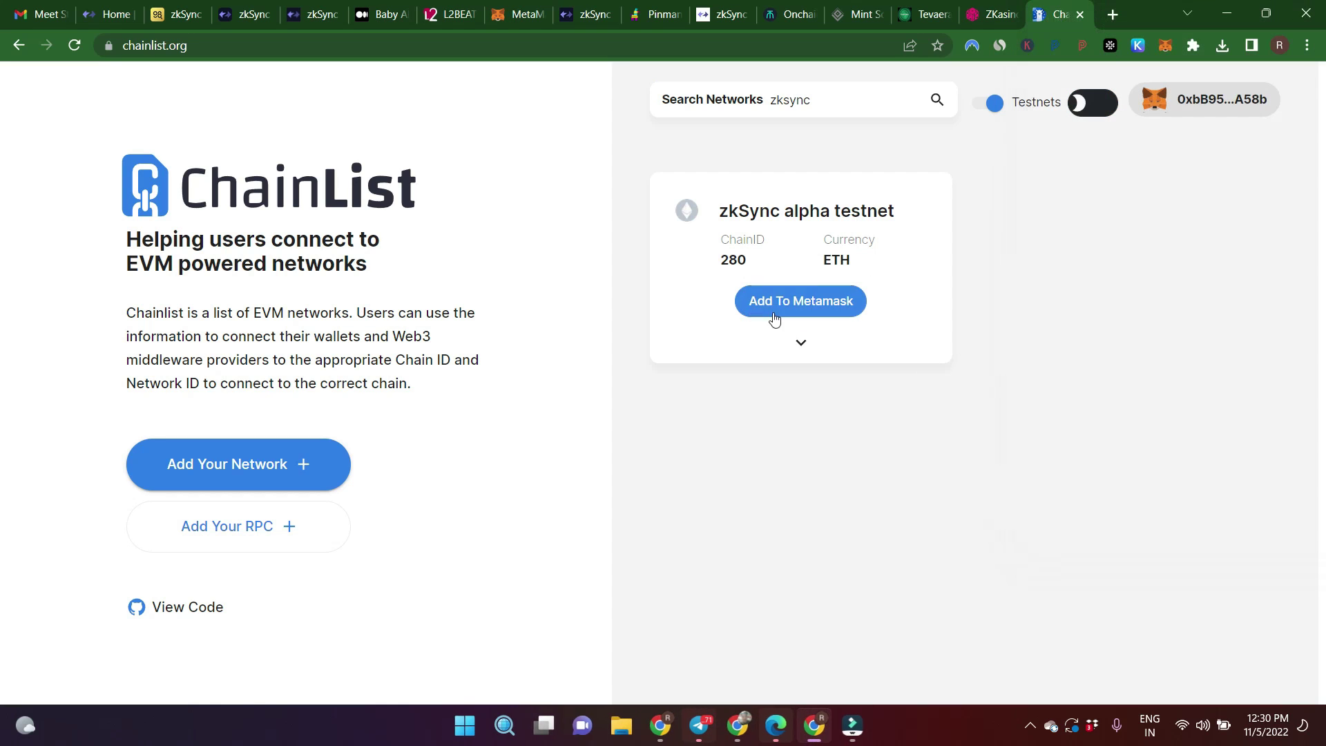
{"action": "left_click", "coordinate": [799, 302]}
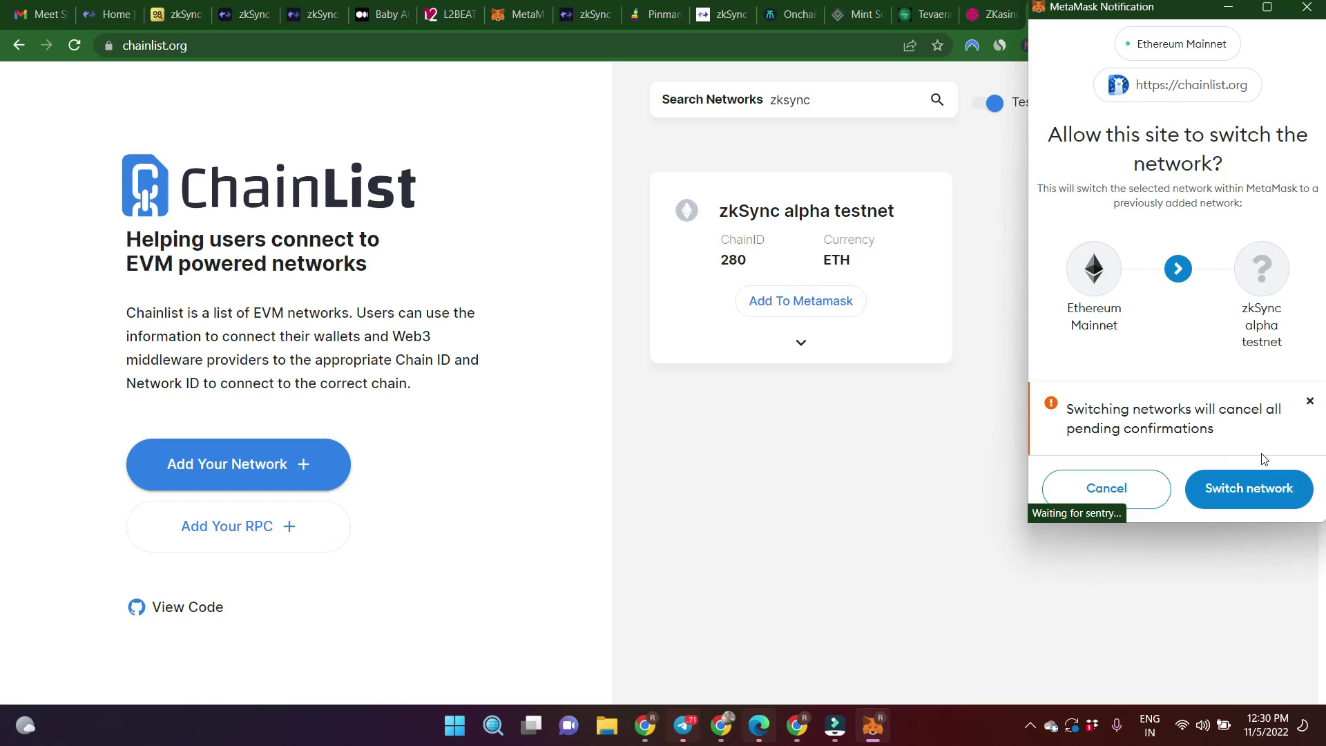
{"action": "left_click", "coordinate": [1255, 489]}
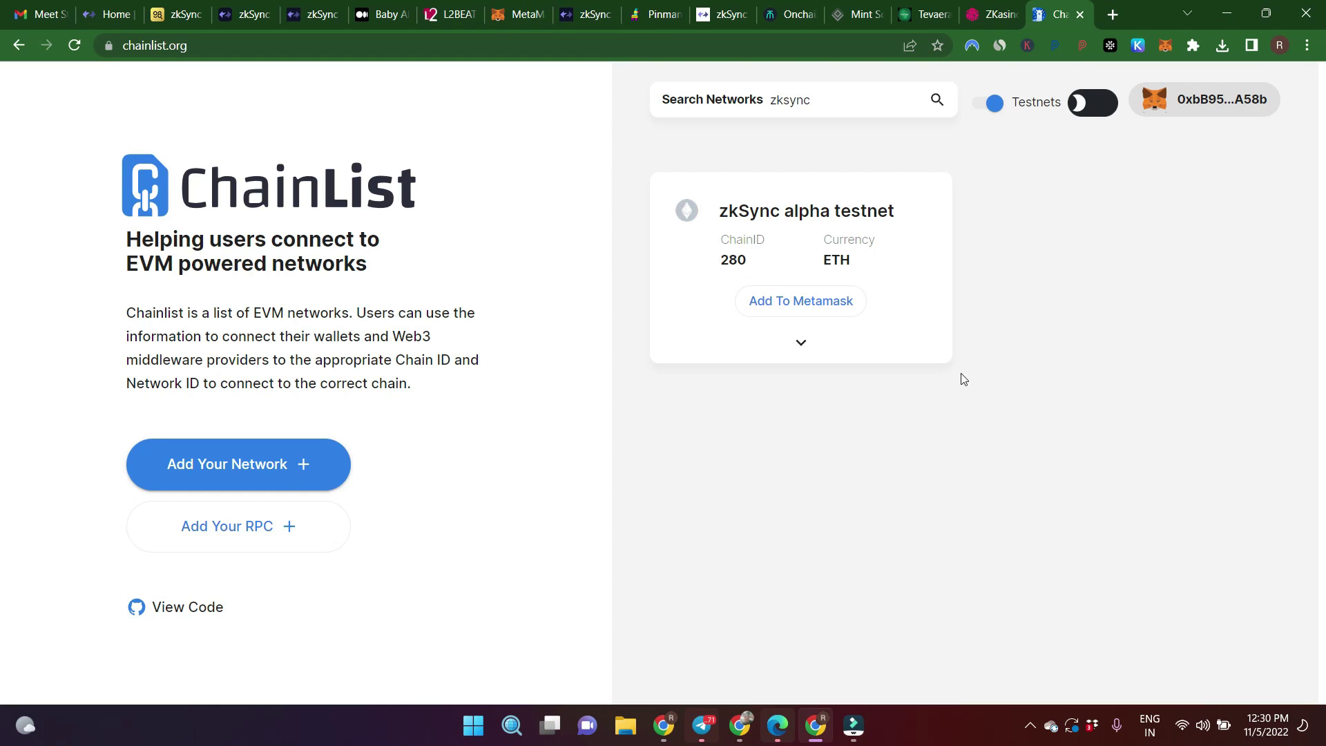
- Check the ETH balance and the selected network in the MetaMask wallet
{"action": "left_click", "coordinate": [495, 20]}
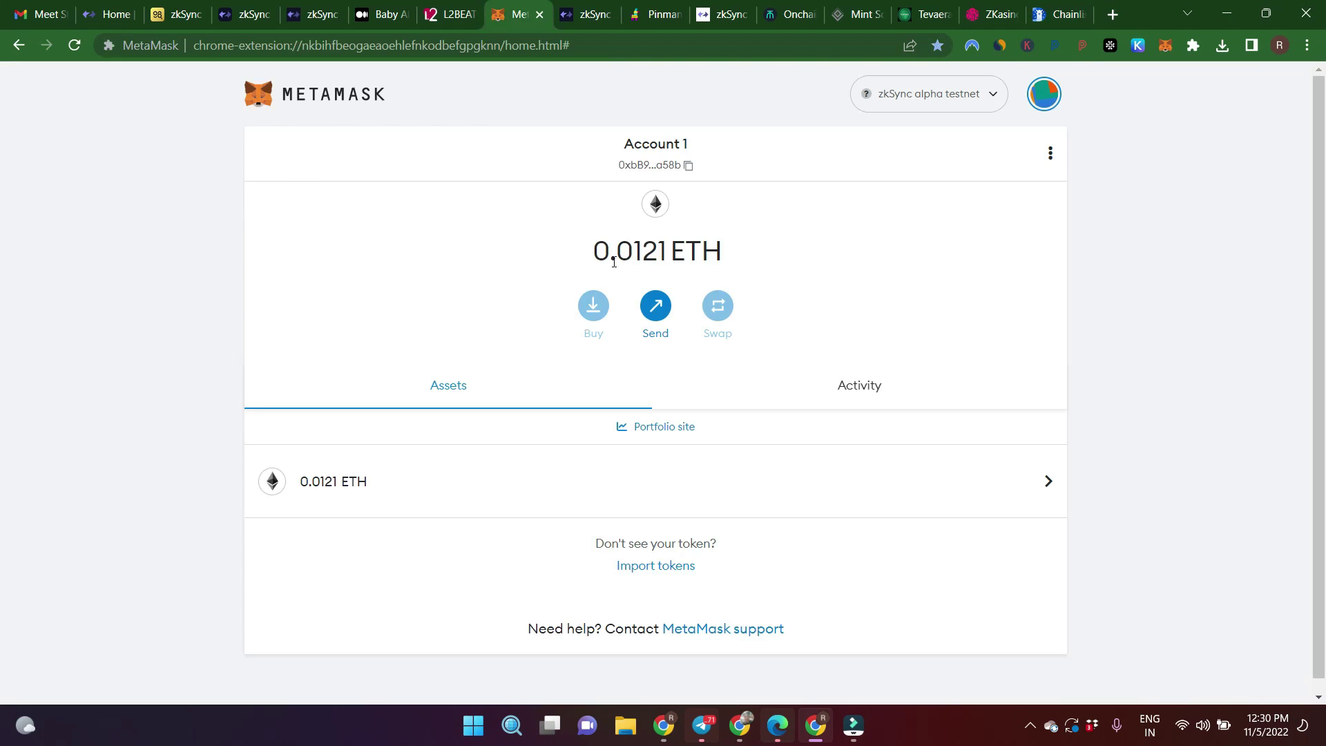
{"action": "left_click", "coordinate": [961, 97]}
{"action": "left_click", "coordinate": [959, 94]}
- Connect MetaMask Account 1 to the zkSync 2.0 Goerli portal and check the wallet's total balance
{"action": "left_click", "coordinate": [722, 14]}
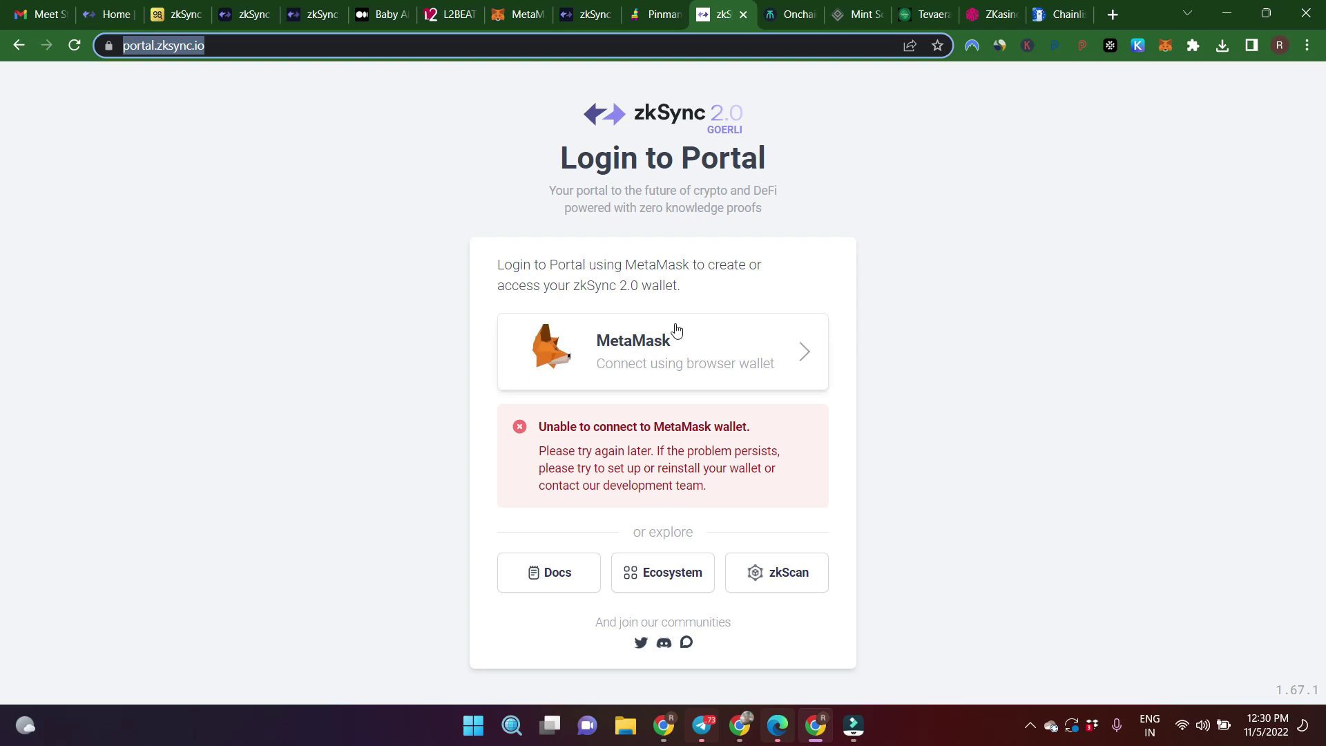
{"action": "left_click", "coordinate": [642, 354]}
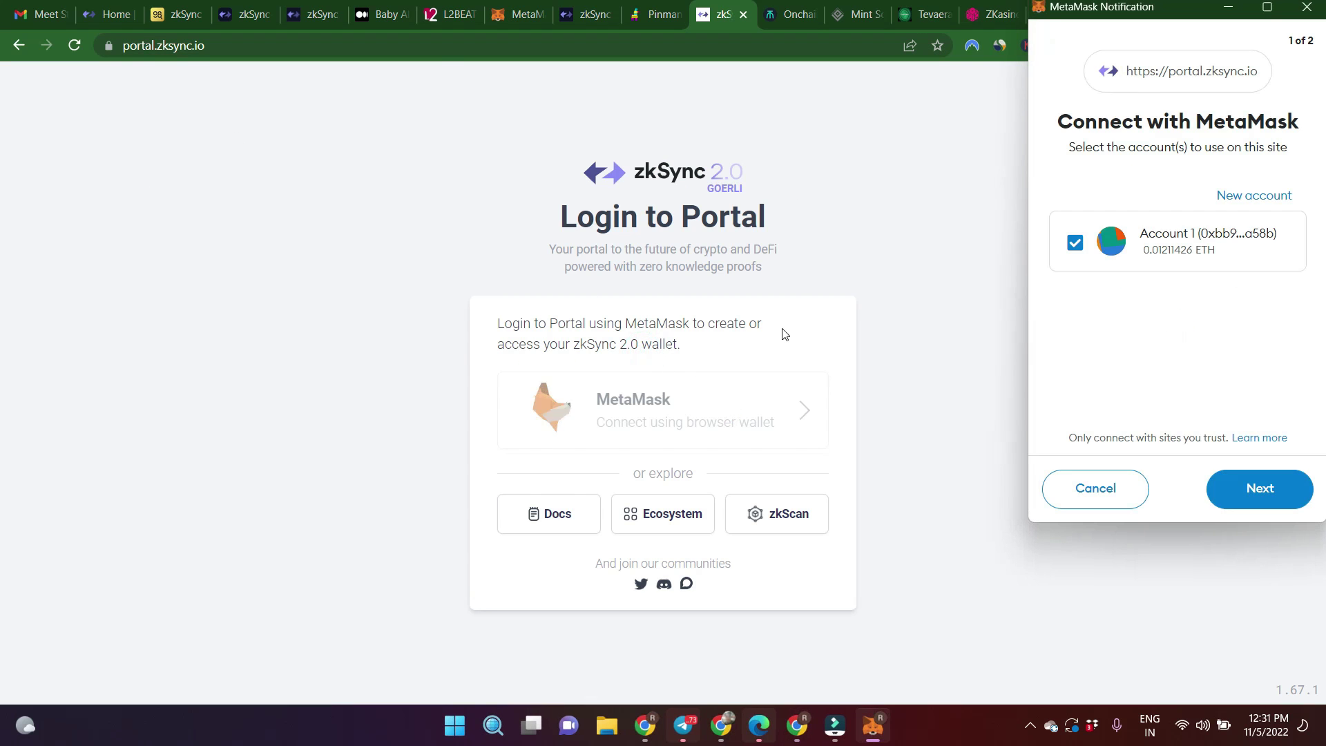
{"action": "left_click", "coordinate": [1278, 491]}
{"action": "left_click", "coordinate": [1279, 492]}
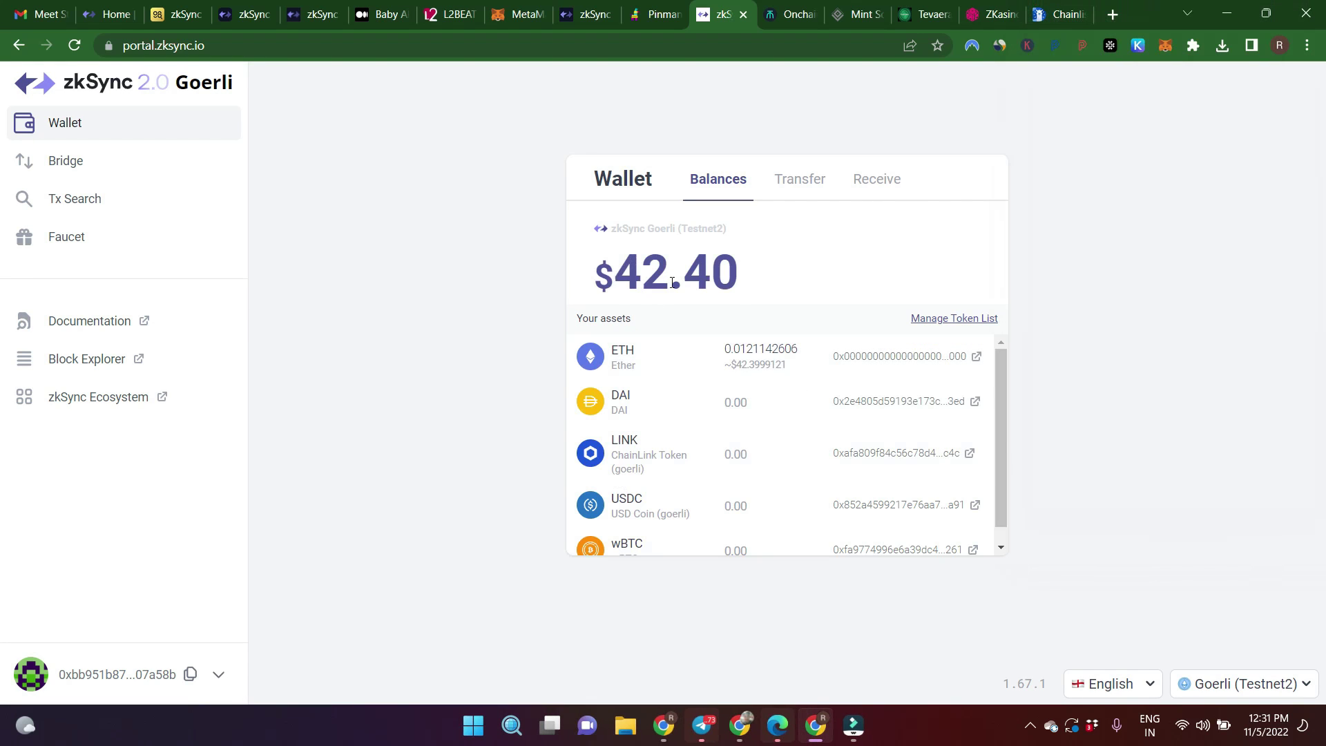
{"action": "triple_click", "coordinate": [672, 282]}
{"action": "left_click", "coordinate": [637, 174]}
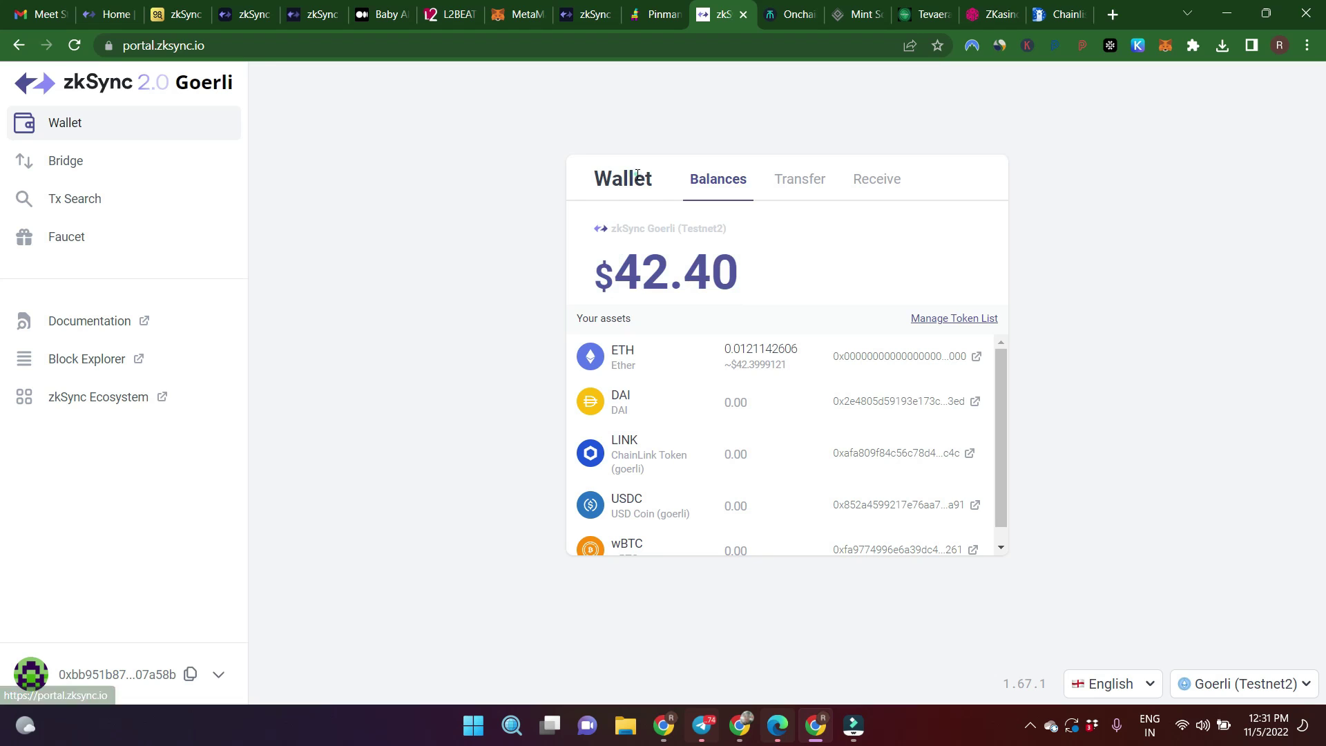
- Request testnet funds from the zkSync 2.0 faucet by posting the prefilled claim tweet, and return to the portal's wallet balances
{"action": "left_click", "coordinate": [77, 245]}
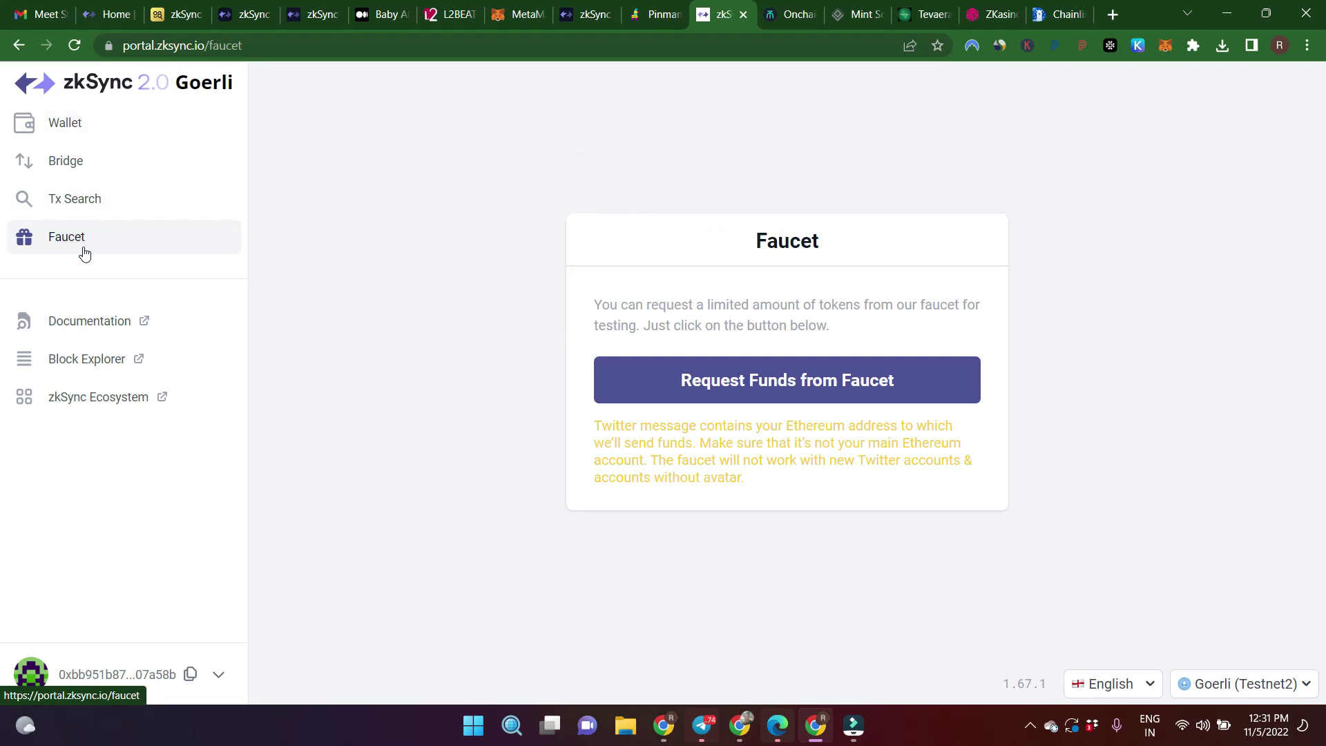
{"action": "left_click", "coordinate": [719, 387]}
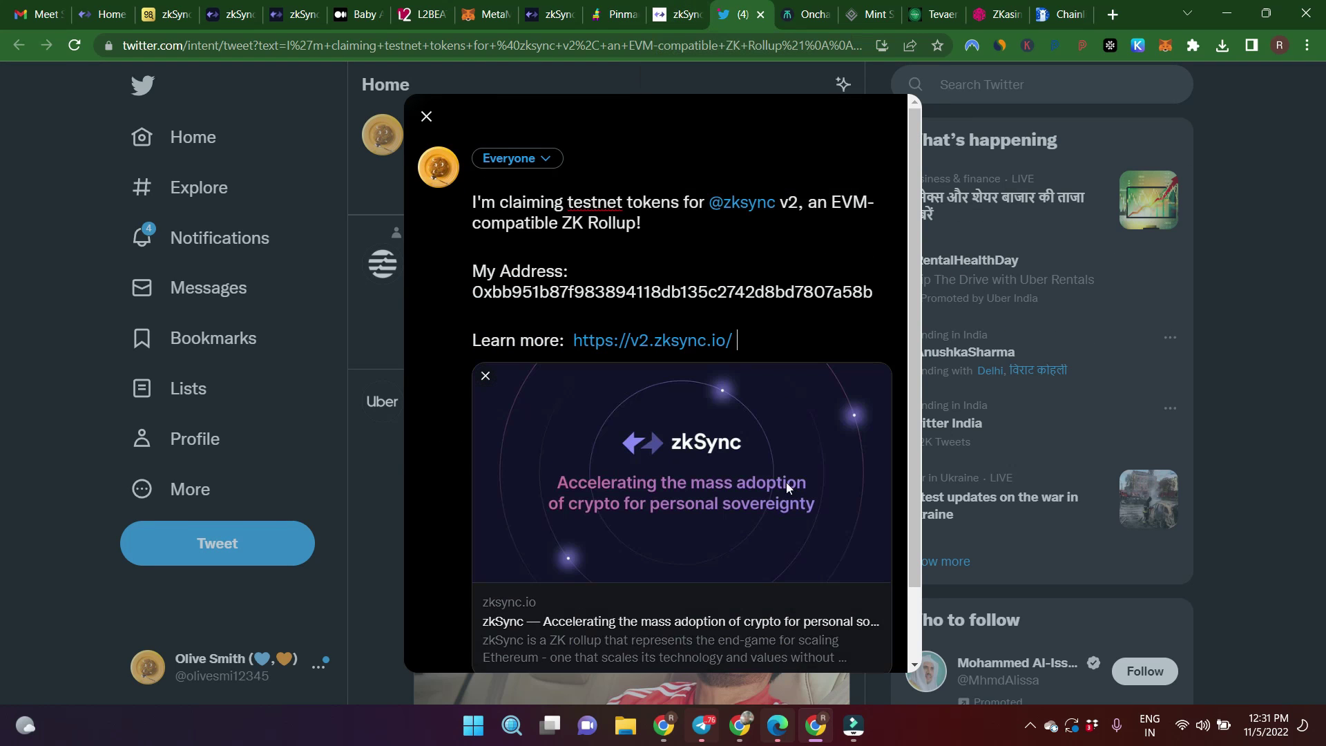
{"action": "scroll", "coordinate": [723, 328], "scroll_direction": "down", "scroll_amount": 1}
{"action": "scroll", "coordinate": [723, 328], "scroll_direction": "down", "scroll_amount": 2}
{"action": "left_click", "coordinate": [861, 655]}
{"action": "left_click", "coordinate": [661, 15]}
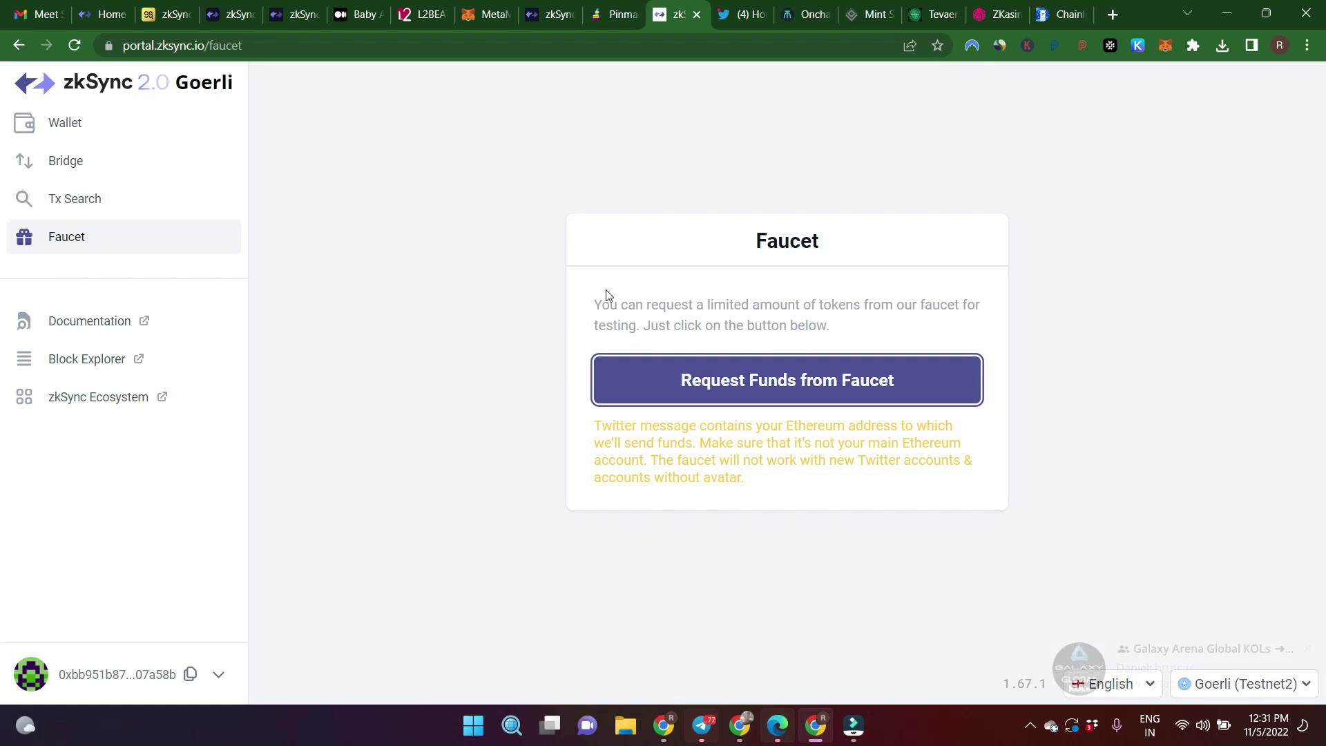
{"action": "key", "text": "alt+Left"}
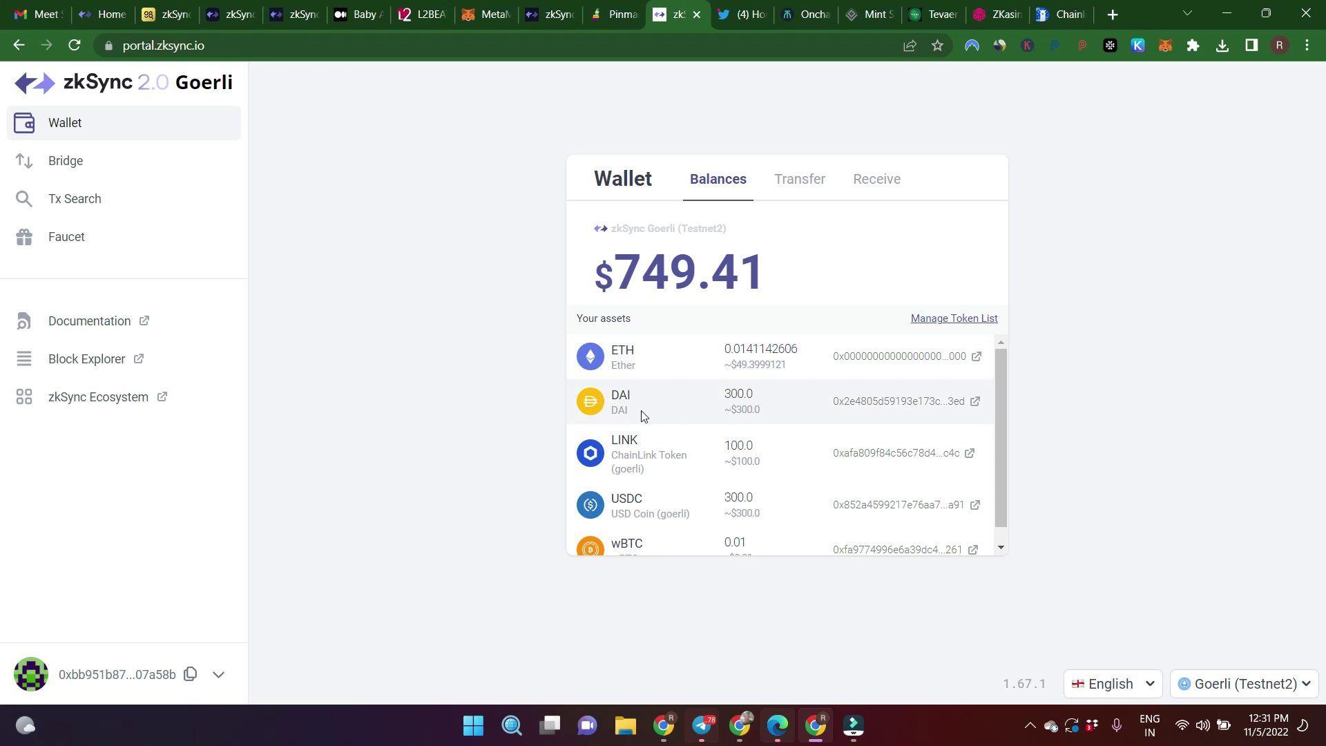
- Review the token balances in the zkSync 2.0 portal wallet and close the Twitter page
{"action": "scroll", "coordinate": [705, 485], "scroll_direction": "down", "scroll_amount": 1}
{"action": "scroll", "coordinate": [691, 483], "scroll_direction": "up", "scroll_amount": 1}
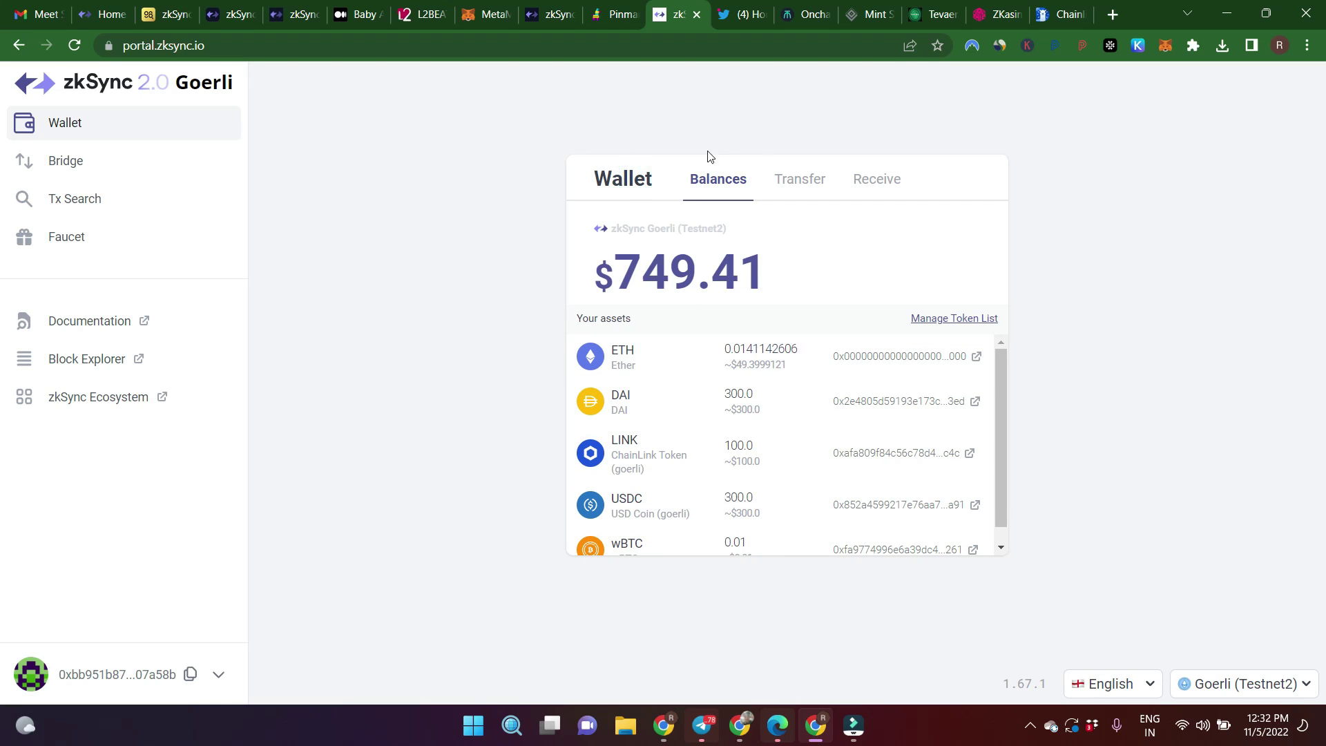
{"action": "left_click", "coordinate": [719, 13]}
{"action": "left_click", "coordinate": [762, 15]}
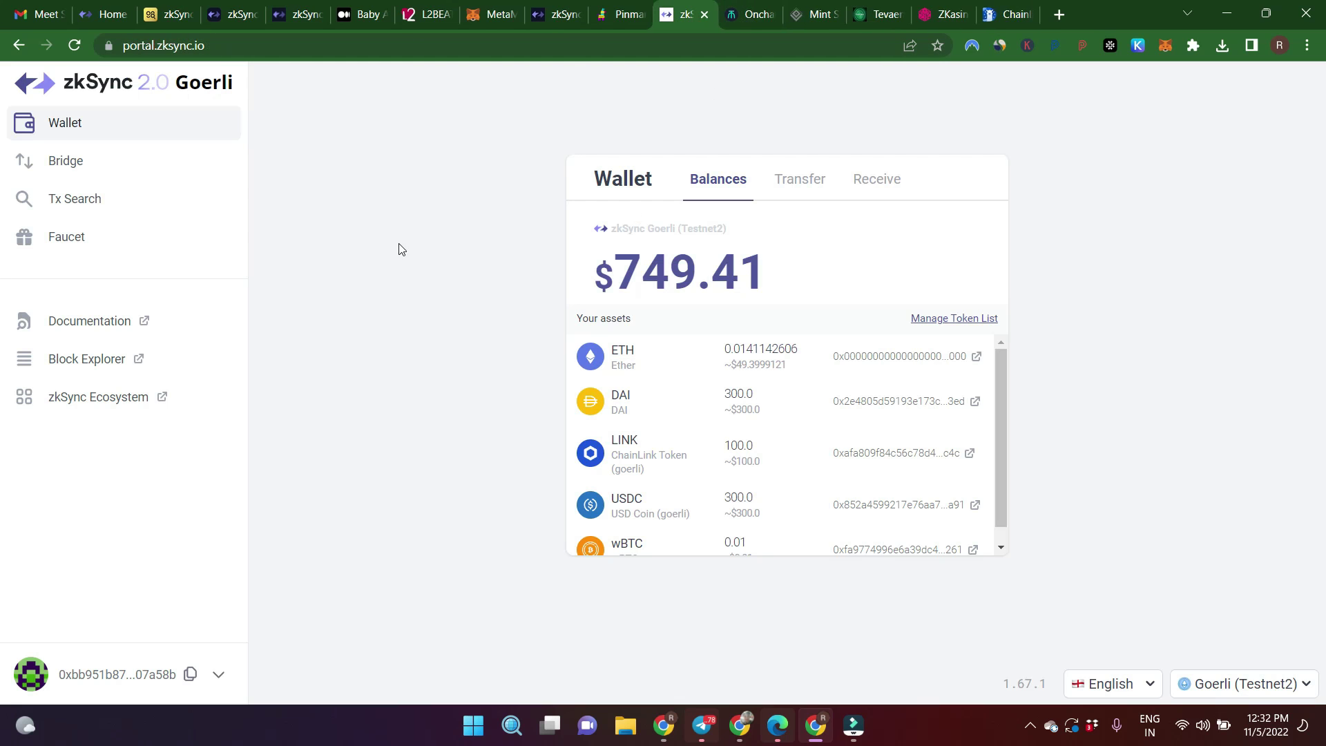
- Go to the Onchain Trade site and switch its network to zkSync
{"action": "left_click", "coordinate": [794, 14]}
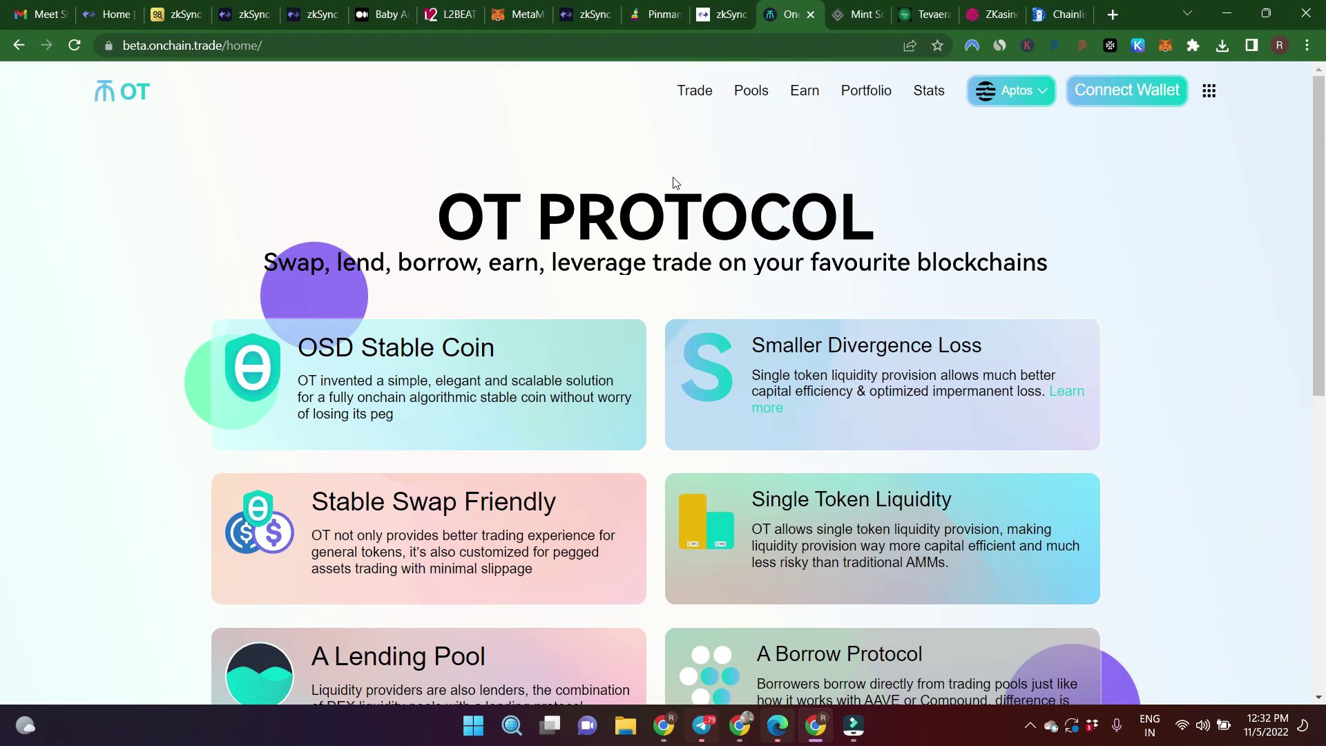
{"action": "left_click", "coordinate": [1027, 95]}
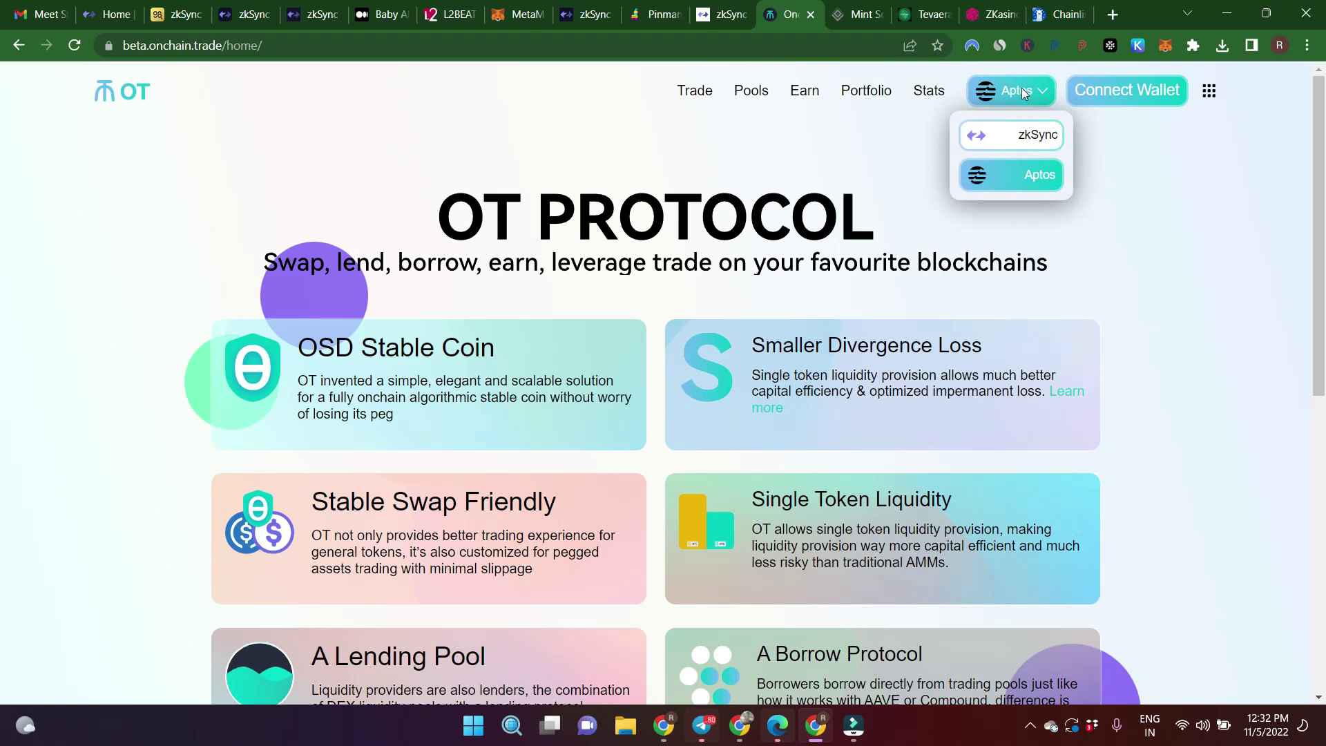
{"action": "left_click", "coordinate": [1032, 142]}
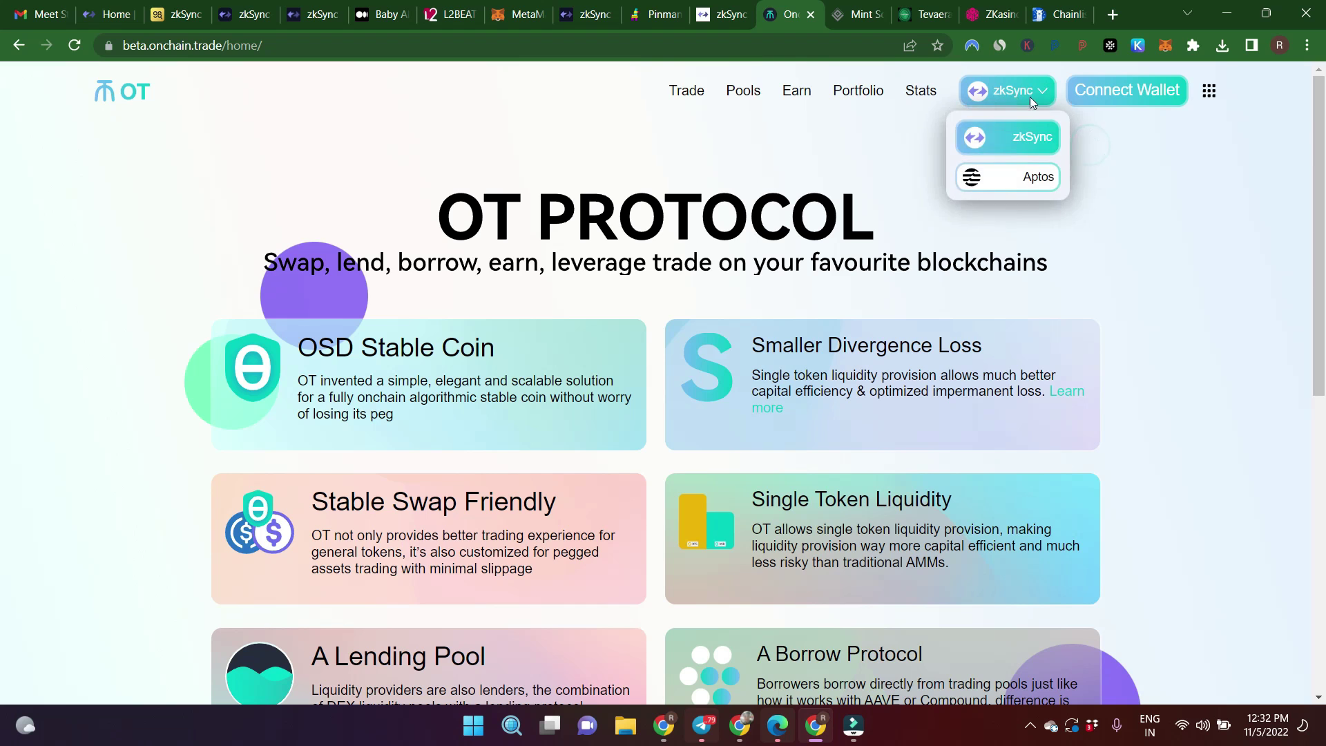
- Connect the MetaMask wallet to Onchain Trade and request its test tokens
{"action": "left_click", "coordinate": [1139, 93]}
{"action": "left_click", "coordinate": [691, 199]}
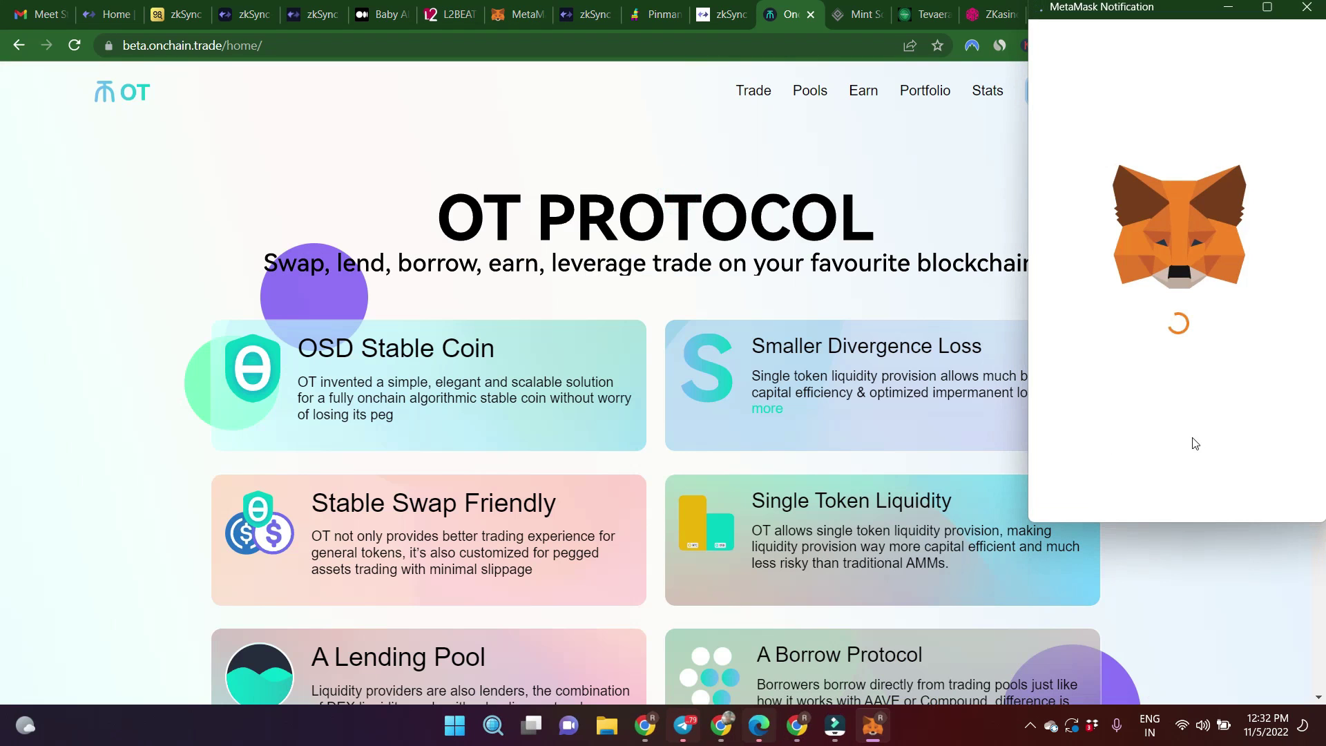
{"action": "left_click", "coordinate": [1261, 492]}
{"action": "left_click", "coordinate": [1261, 492]}
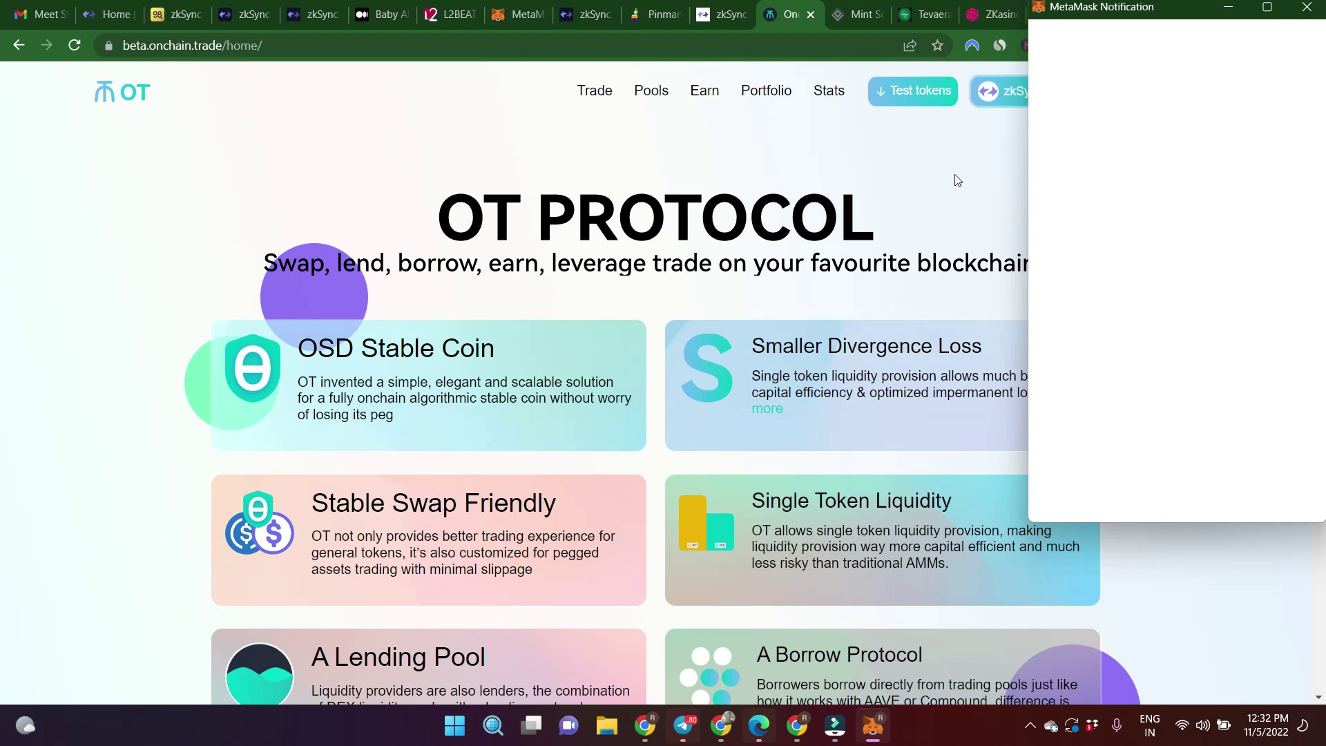
{"action": "left_click", "coordinate": [884, 87]}
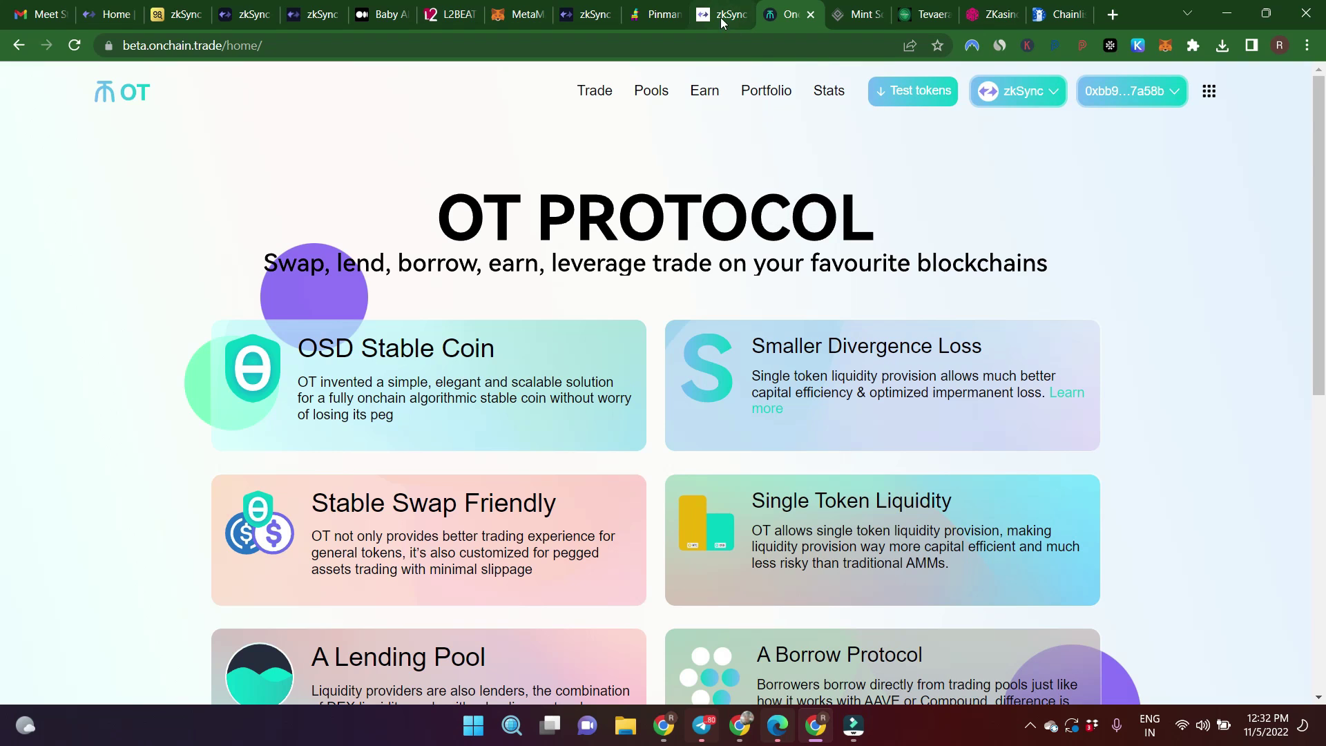
- Open Onchain Trade's Trade page, check the asset and network choices, and reload the page to load the swap assets
{"action": "left_click", "coordinate": [594, 91]}
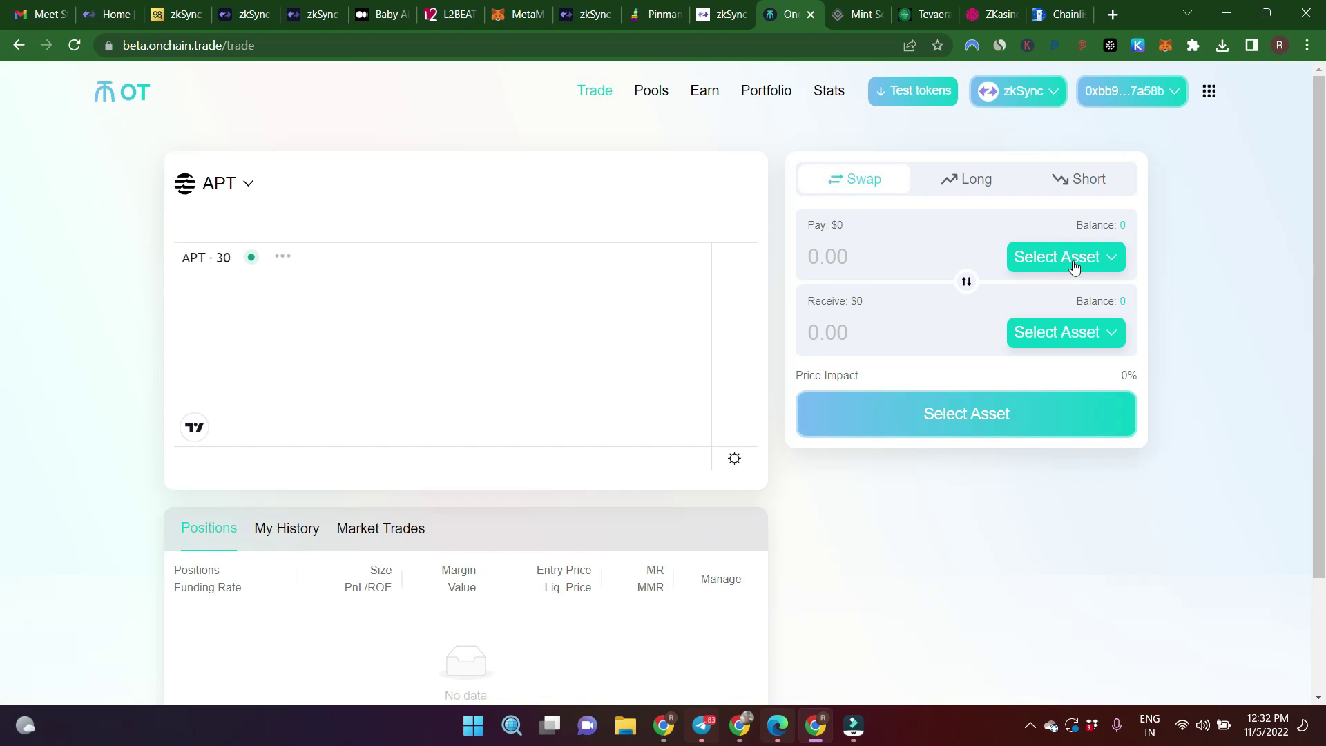
{"action": "left_click", "coordinate": [1071, 259]}
{"action": "scroll", "coordinate": [749, 379], "scroll_direction": "down", "scroll_amount": 2}
{"action": "left_click", "coordinate": [953, 440]}
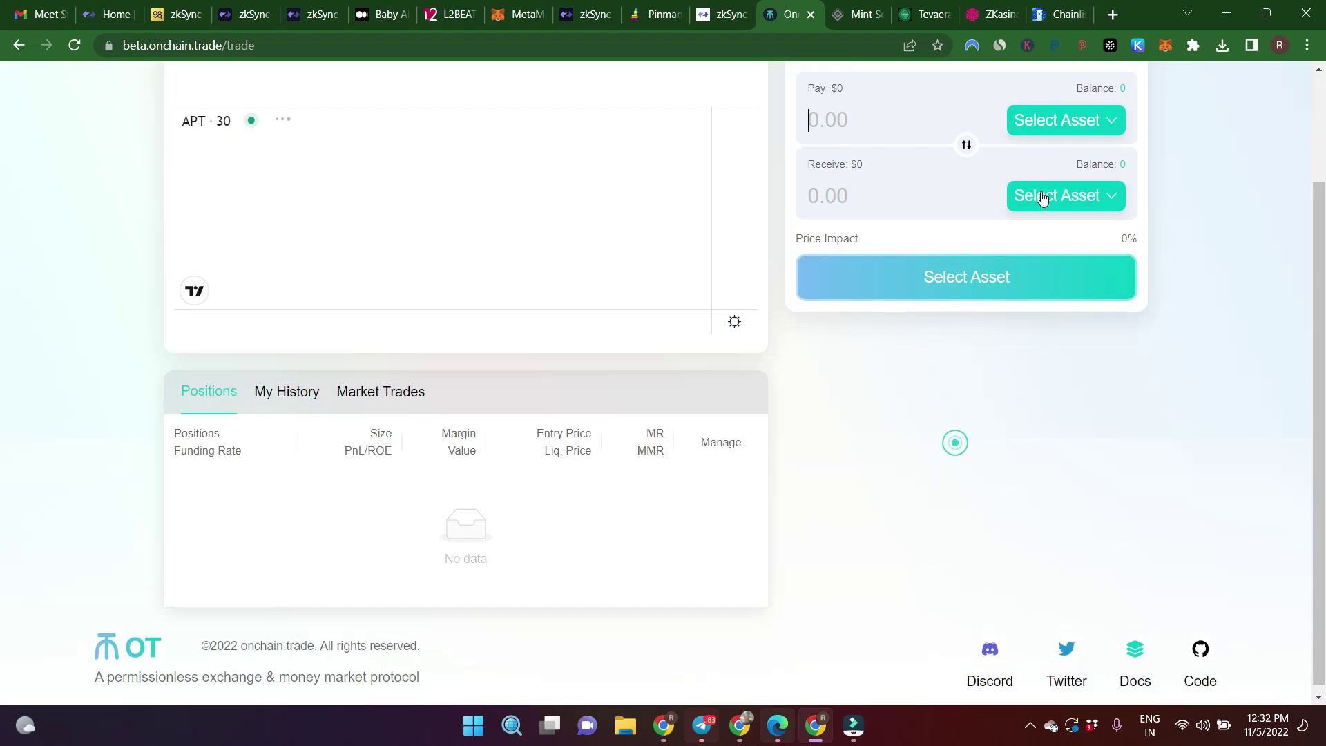
{"action": "scroll", "coordinate": [1002, 277], "scroll_direction": "up", "scroll_amount": 2}
{"action": "left_click", "coordinate": [1022, 93]}
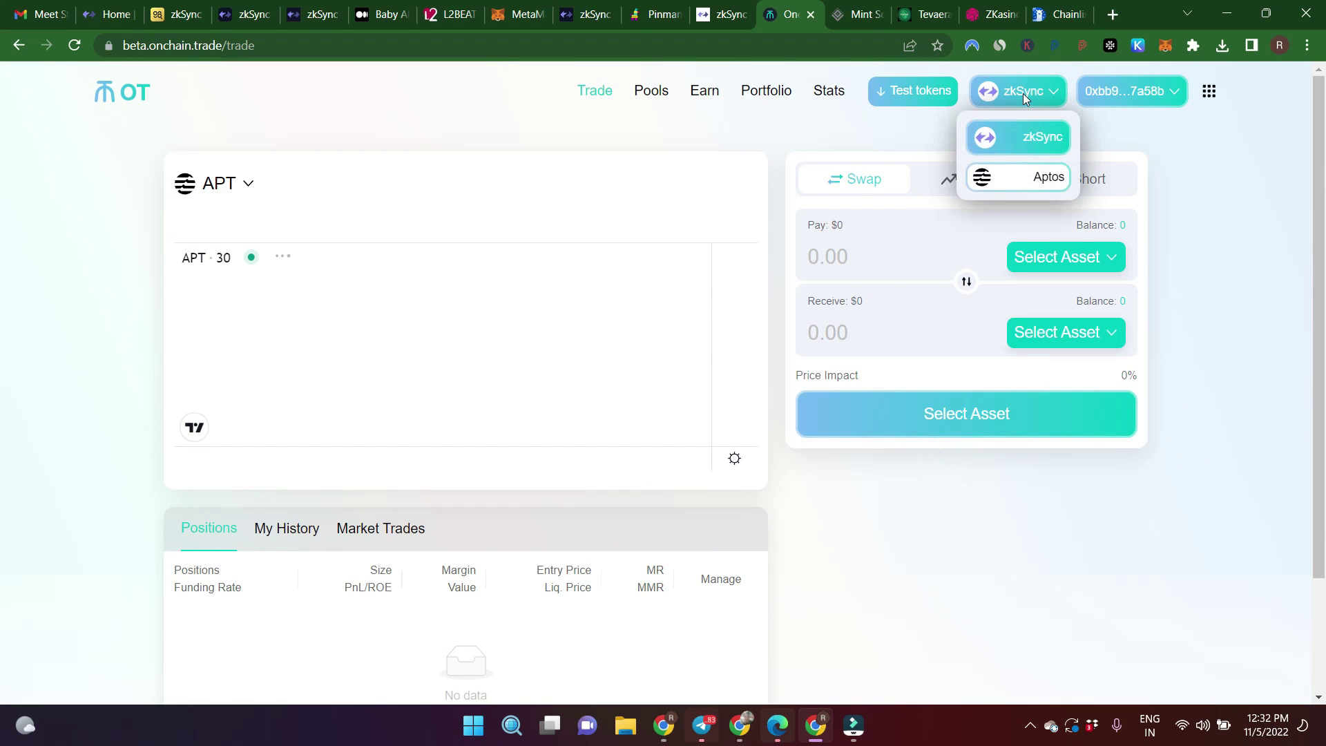
{"action": "left_click", "coordinate": [1247, 168]}
{"action": "left_click", "coordinate": [73, 45]}
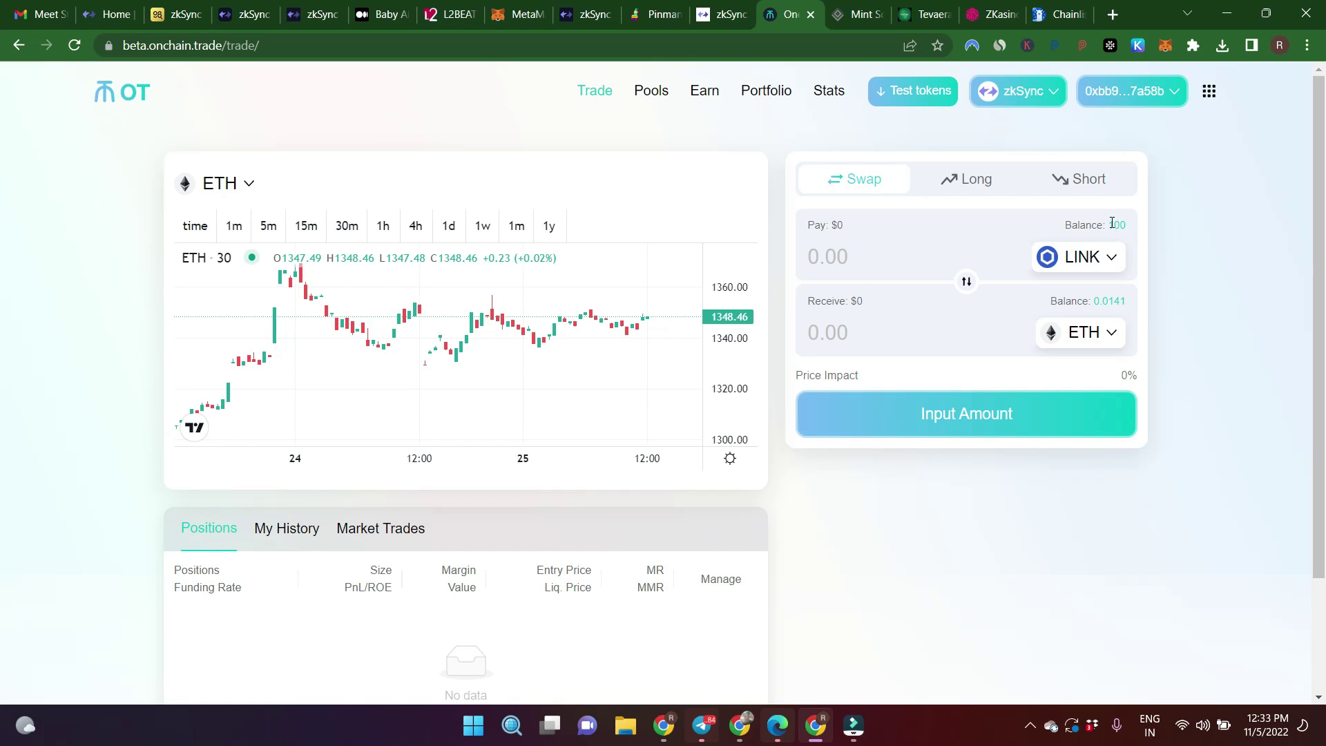
- Submit a swap of 10 USDC for DAI and grant the USDC access permission in MetaMask
{"action": "left_click", "coordinate": [913, 249]}
{"action": "type", "text": "10"}
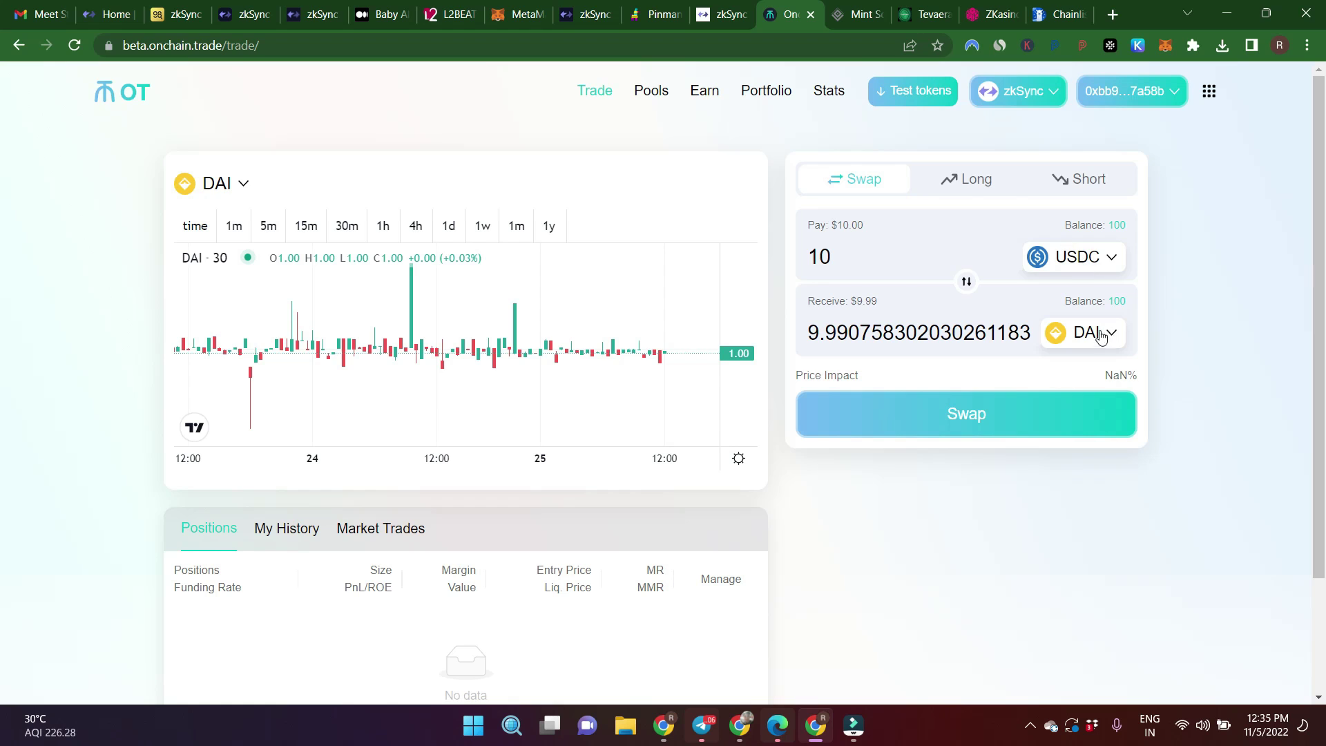
{"action": "left_click", "coordinate": [930, 409]}
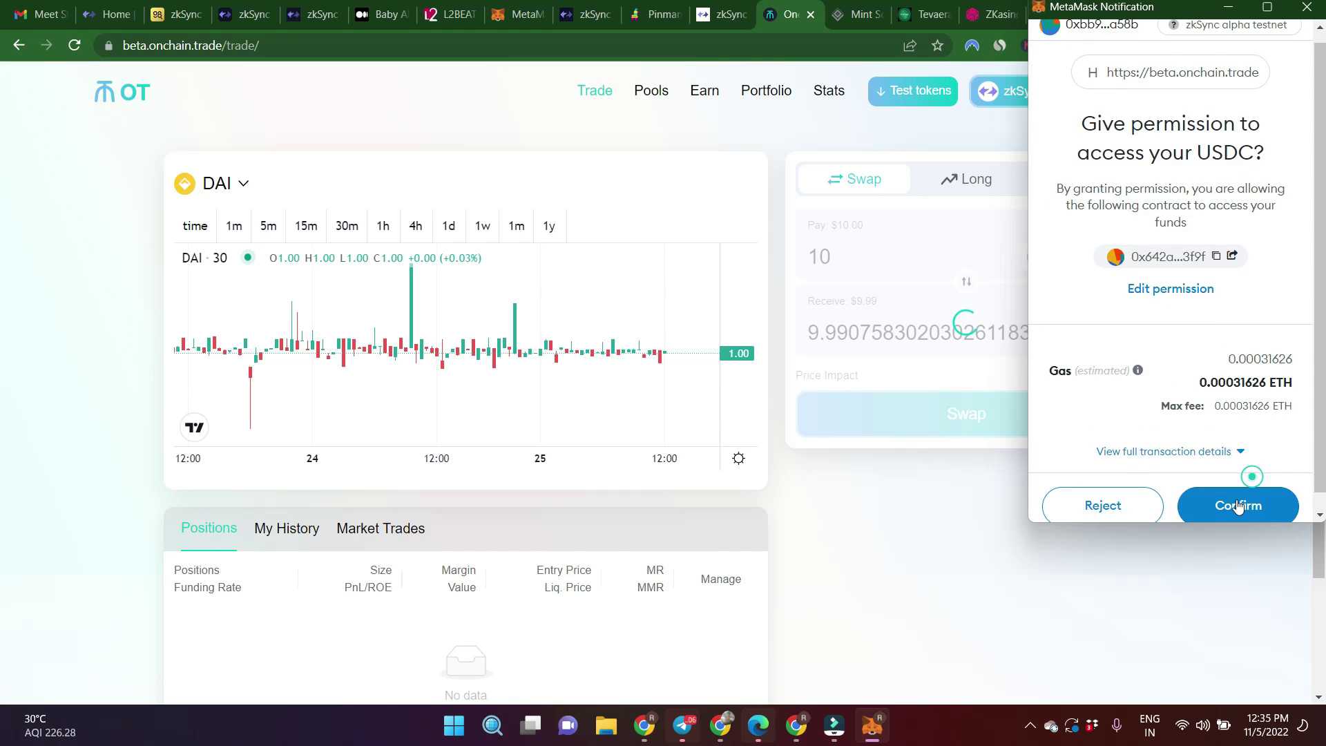
{"action": "left_click", "coordinate": [1239, 495]}
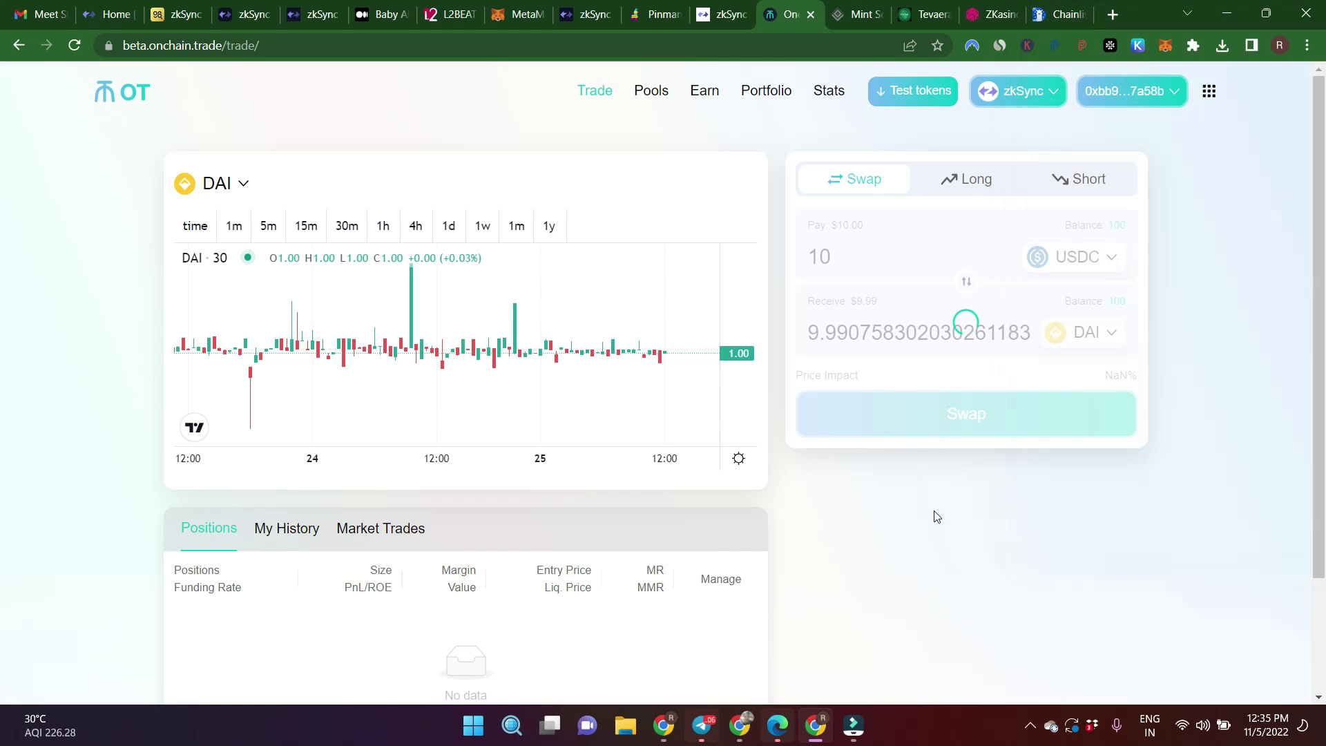